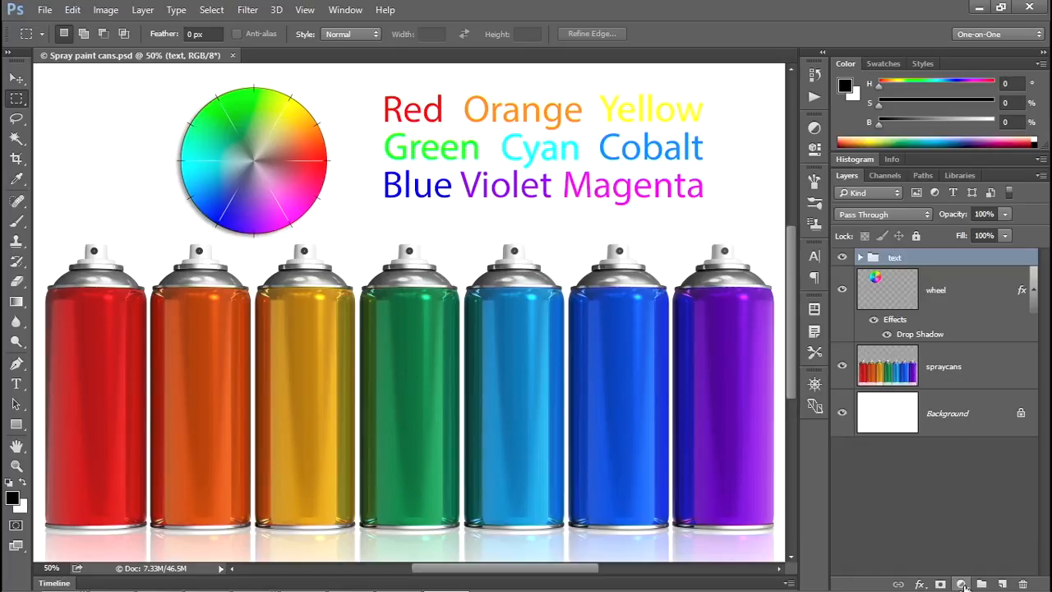
# Create a Hue/Saturation adjustment layer named demo above the text group
pyautogui.click(962, 584)
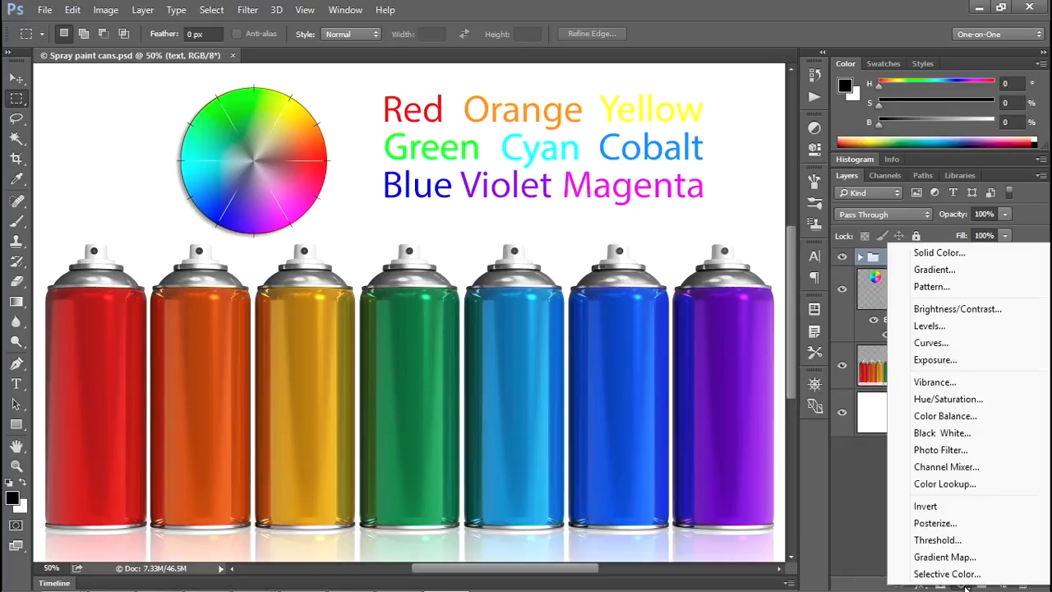
pyautogui.click(987, 399)
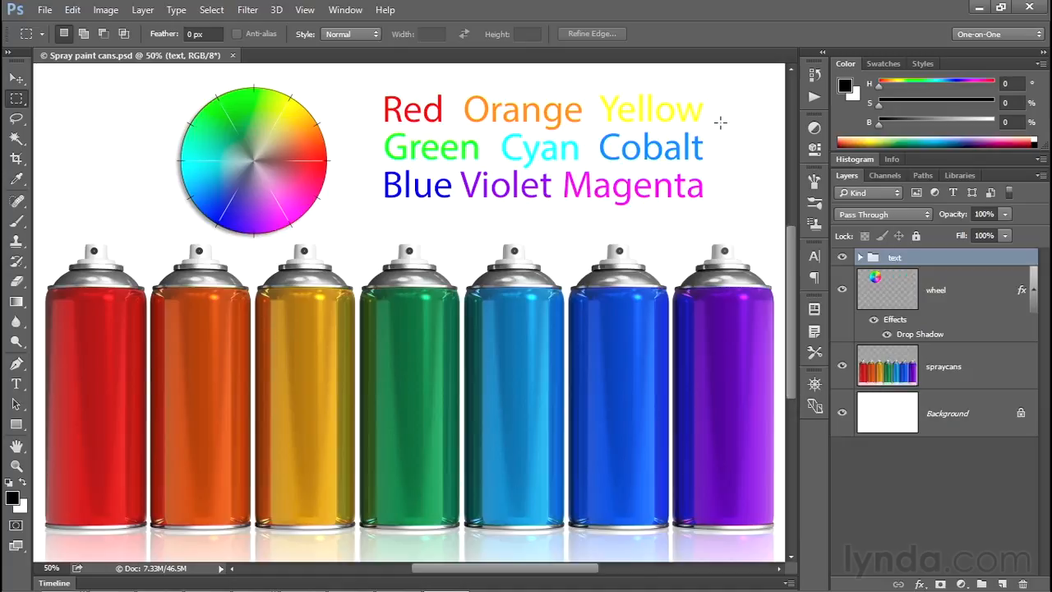
pyautogui.click(815, 129)
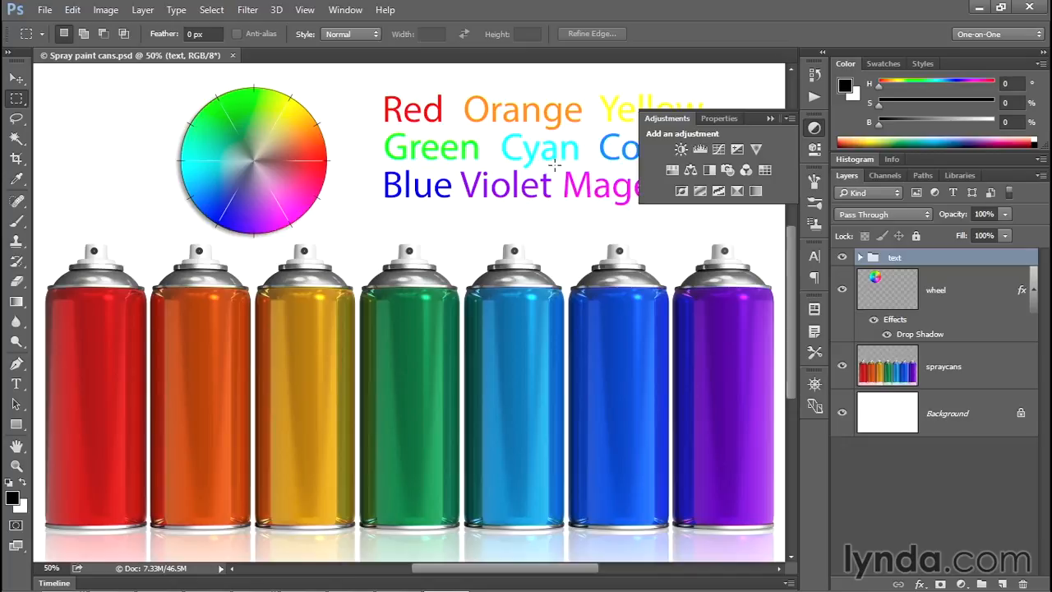
pyautogui.keyDown('alt'); pyautogui.click(671, 172); pyautogui.keyUp('alt')
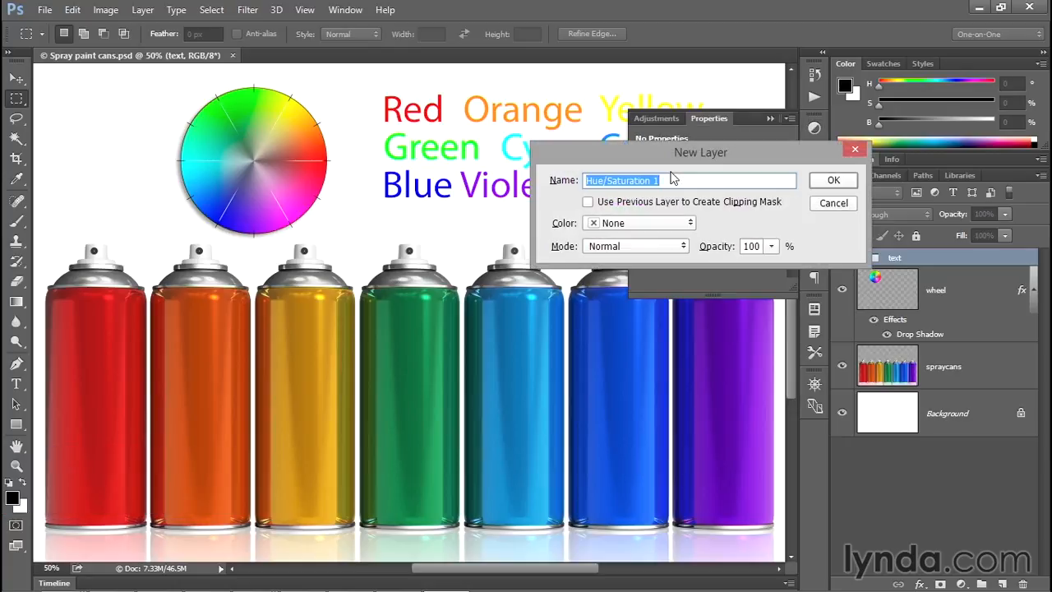
pyautogui.write('demo')
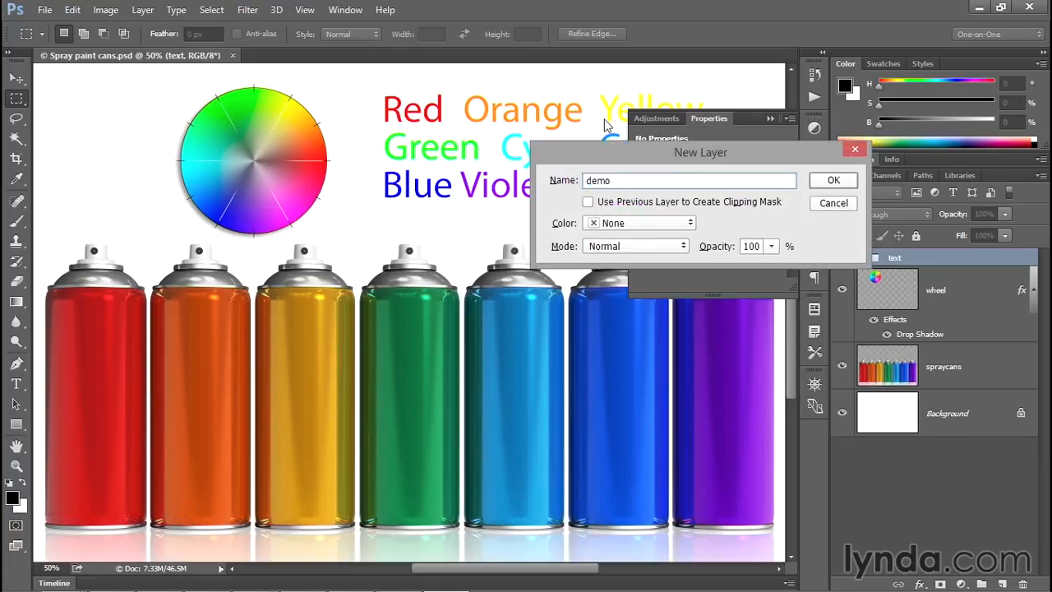
pyautogui.click(822, 184)
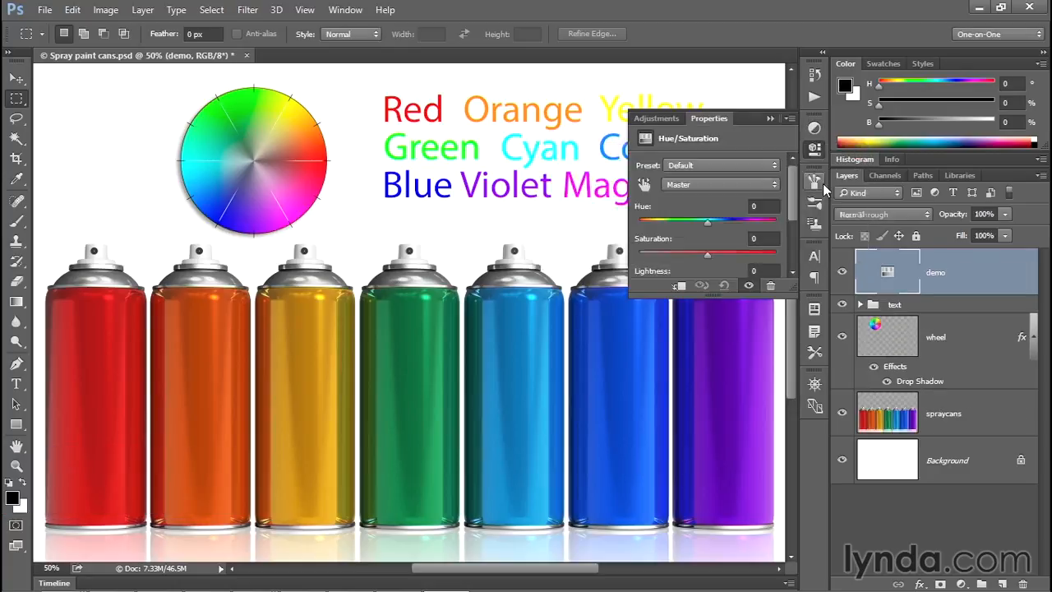
# Enlarge the Hue/Saturation Properties panel, undock it, and place it beside the spray cans, collapsing the leftover Adjustments panel
pyautogui.moveTo(715, 294); pyautogui.dragTo(720, 379)
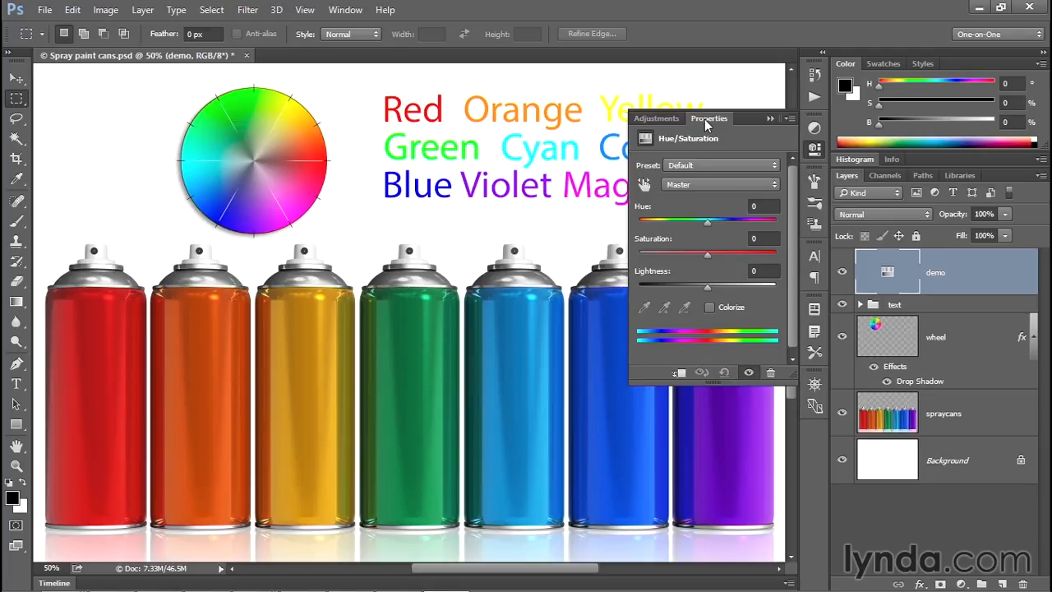
pyautogui.moveTo(705, 124); pyautogui.dragTo(203, 248)
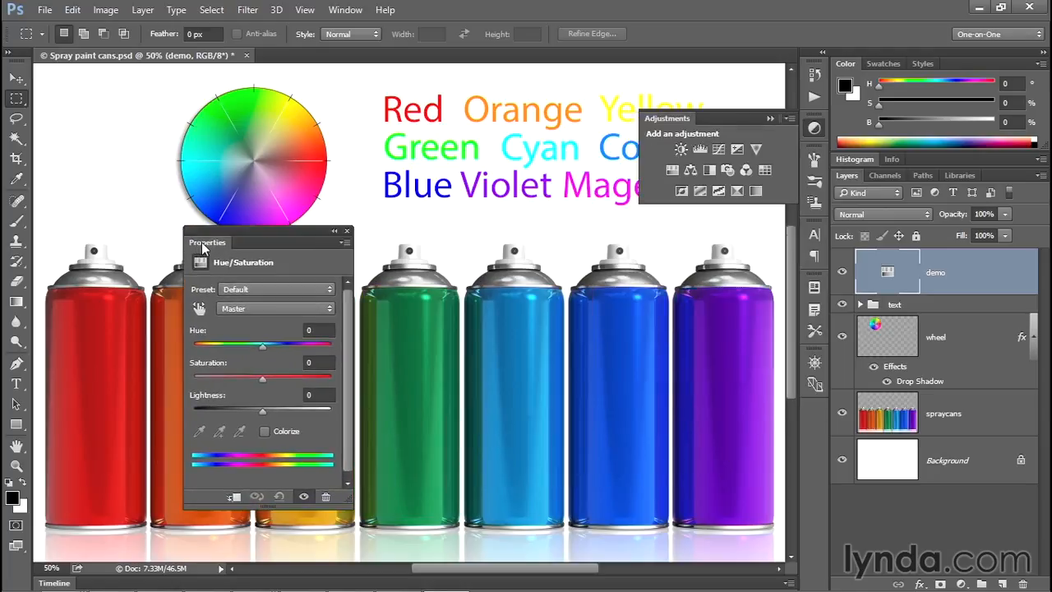
pyautogui.click(769, 118)
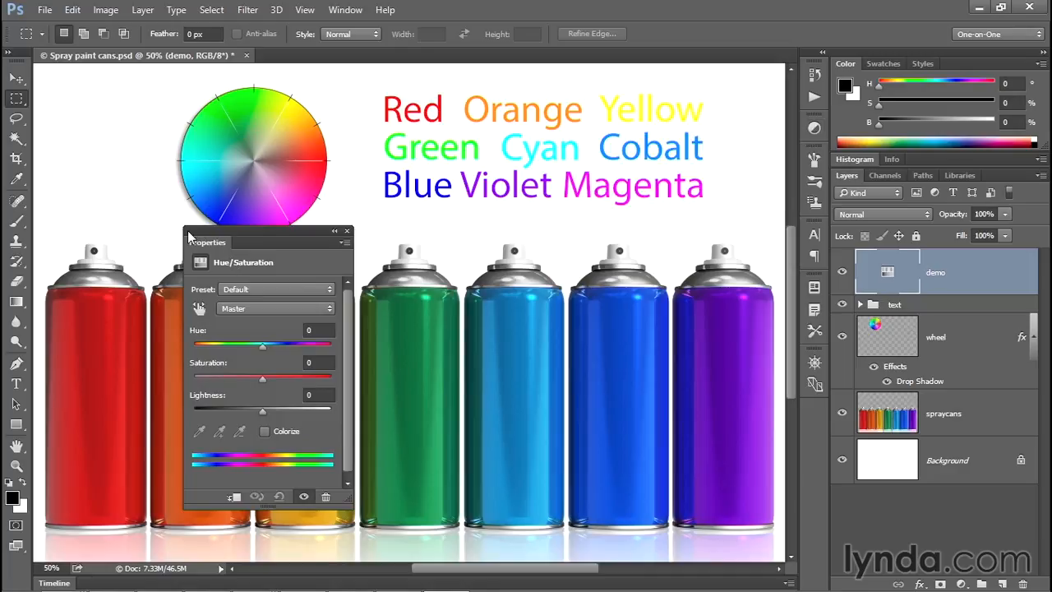
pyautogui.moveTo(187, 236); pyautogui.dragTo(764, 276)
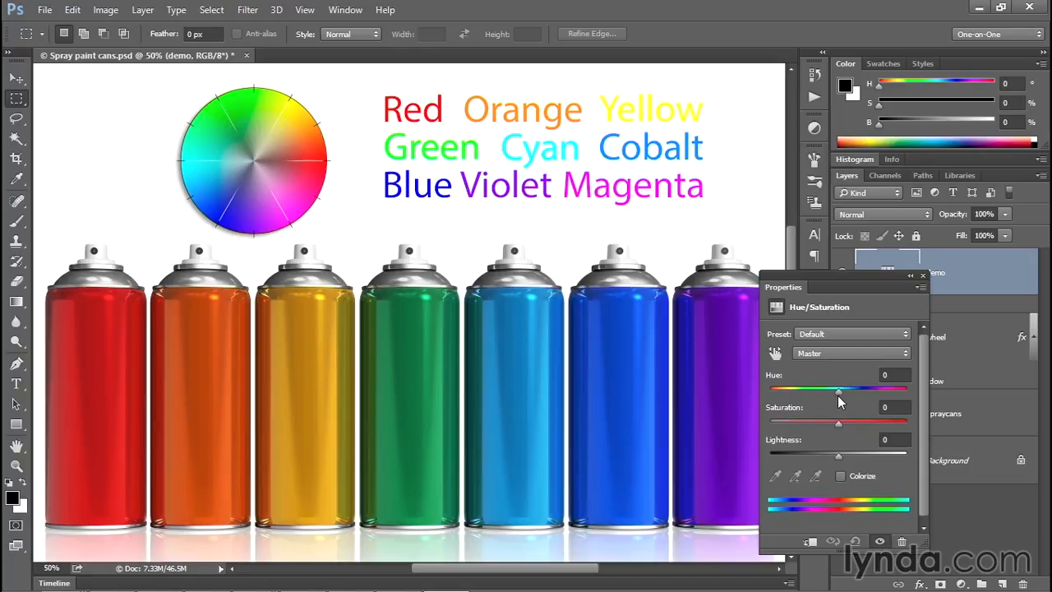
# Try the demo layer's master Hue at +147 and +39, and return it to 0
pyautogui.moveTo(839, 391); pyautogui.dragTo(897, 392)
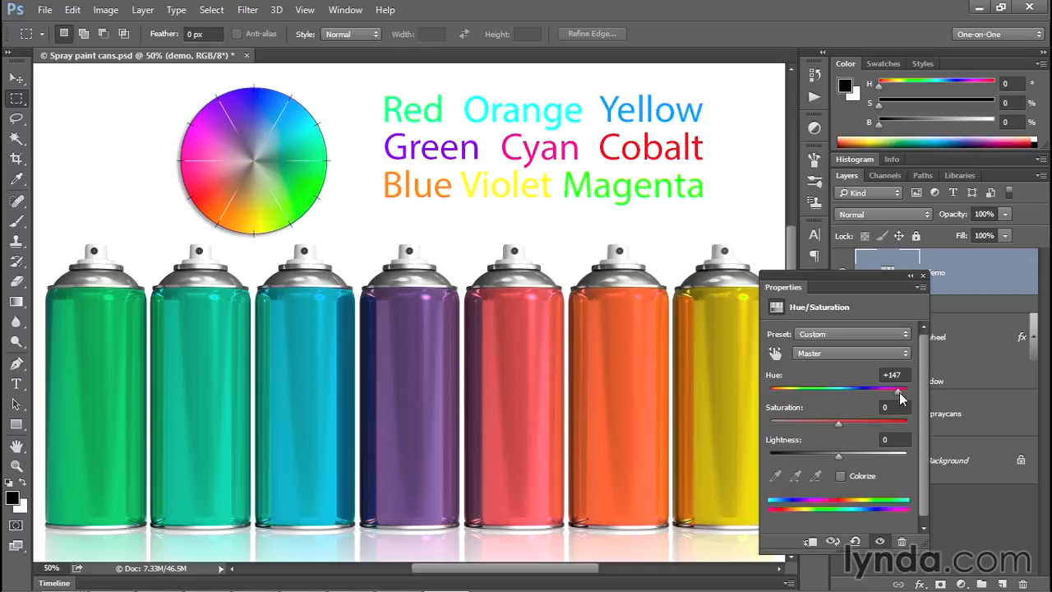
pyautogui.moveTo(899, 391); pyautogui.dragTo(865, 396)
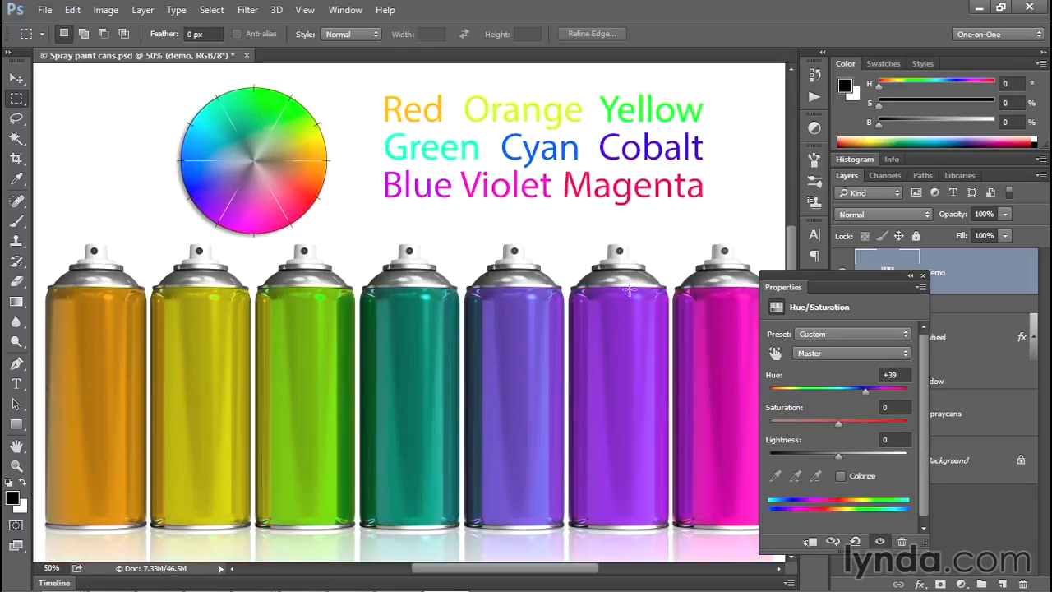
pyautogui.doubleClick(894, 375)
pyautogui.write('0')
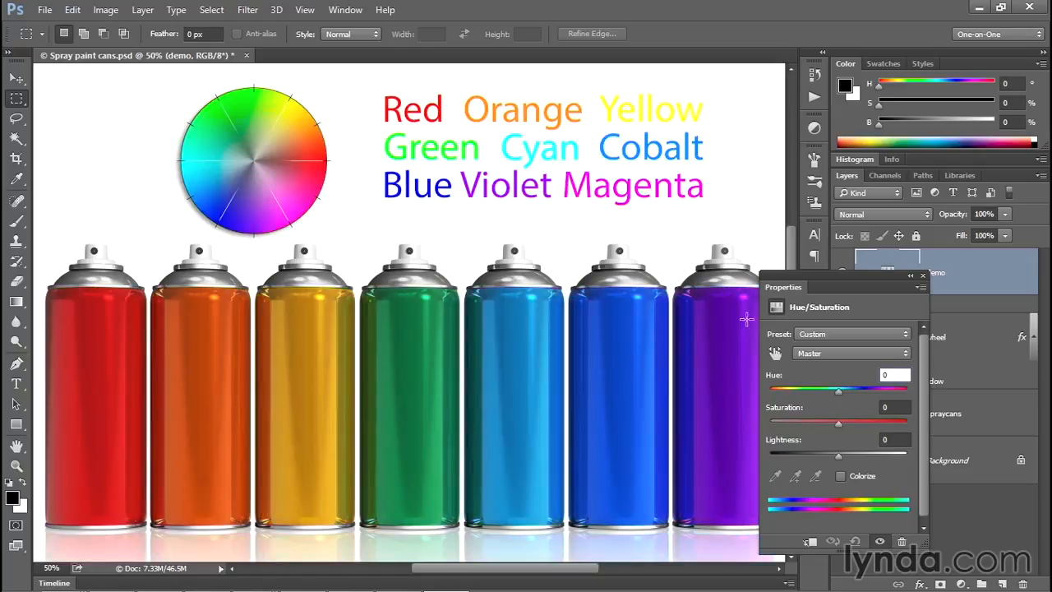
# Shift the demo layer's master Hue to +83 and on to -155, and clear the Properties panel off the layer stack
pyautogui.moveTo(839, 391); pyautogui.dragTo(882, 397)
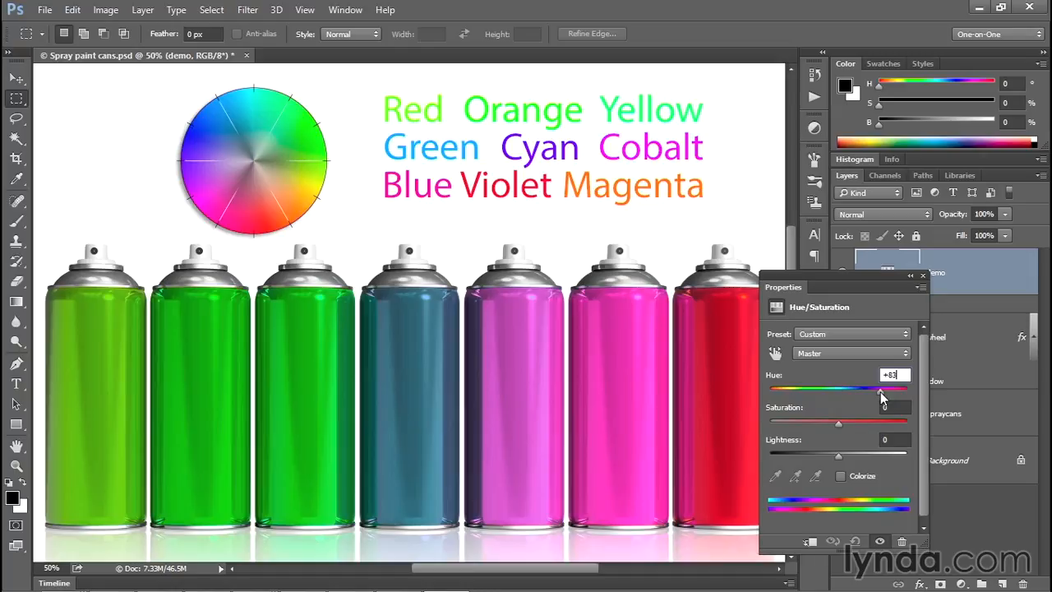
pyautogui.moveTo(880, 391); pyautogui.dragTo(777, 395)
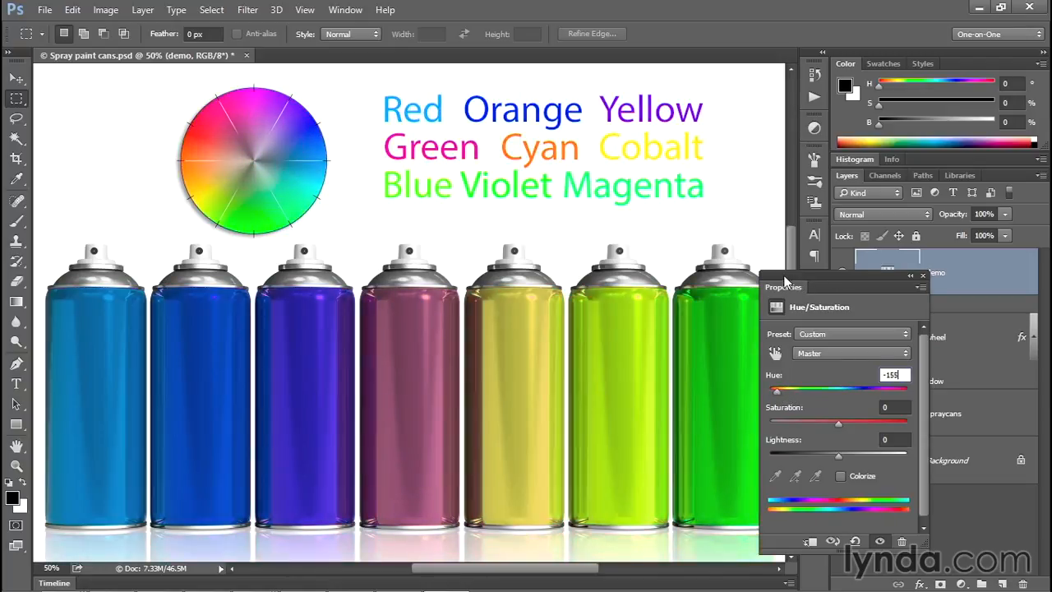
pyautogui.moveTo(779, 281); pyautogui.dragTo(610, 269)
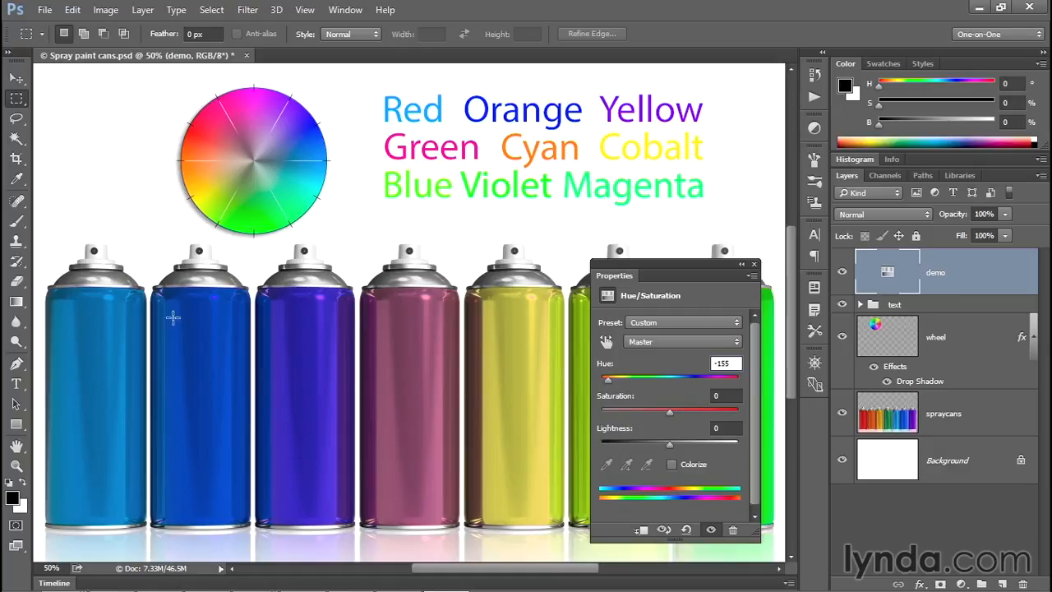
# Place the demo layer between the text group and the wheel layer, and toggle its visibility off and on
pyautogui.moveTo(986, 278); pyautogui.dragTo(977, 313)
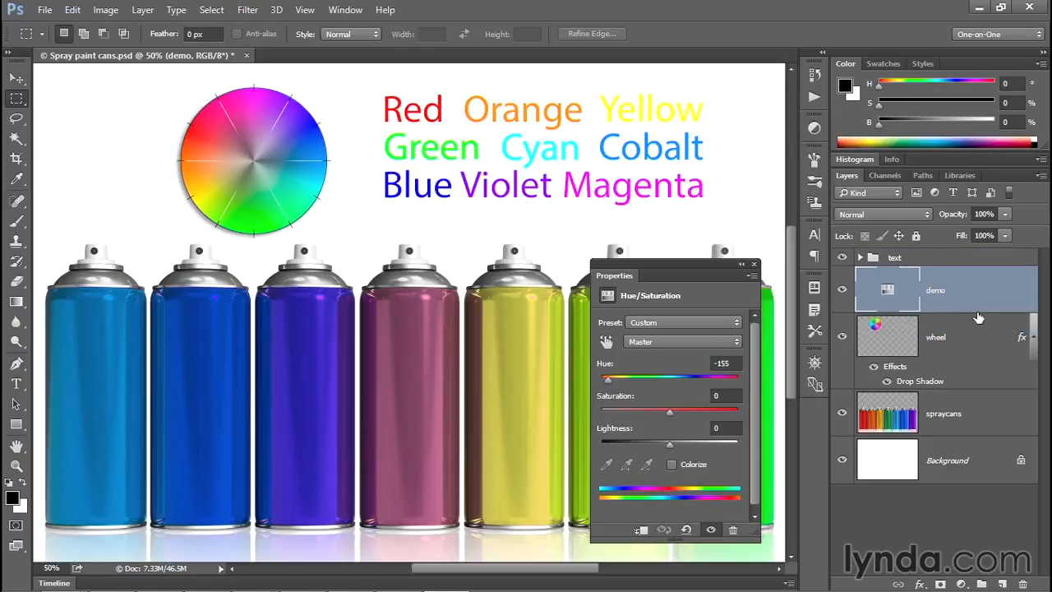
pyautogui.click(841, 291)
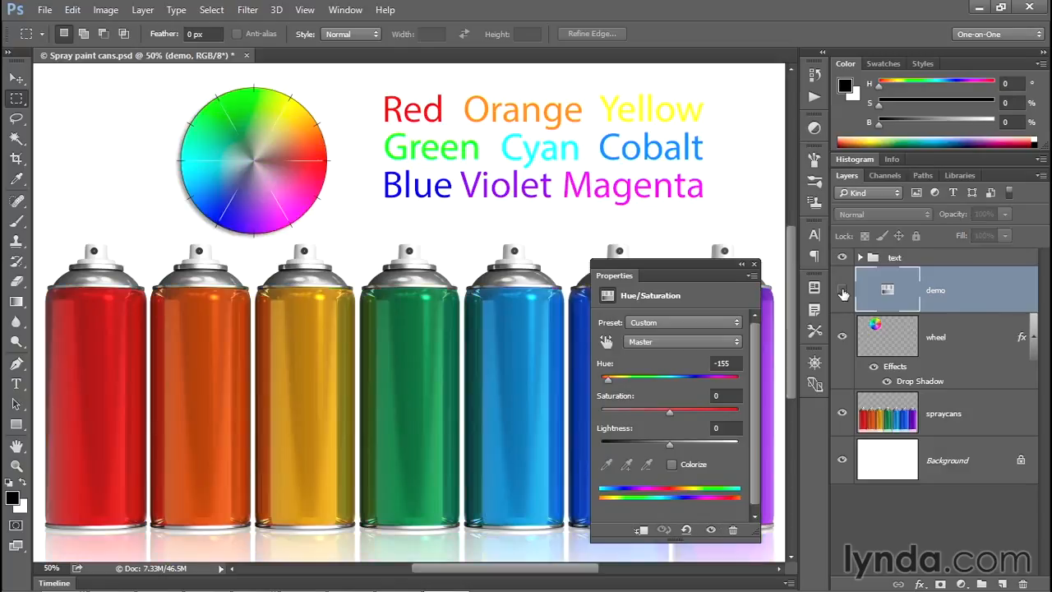
pyautogui.click(843, 293)
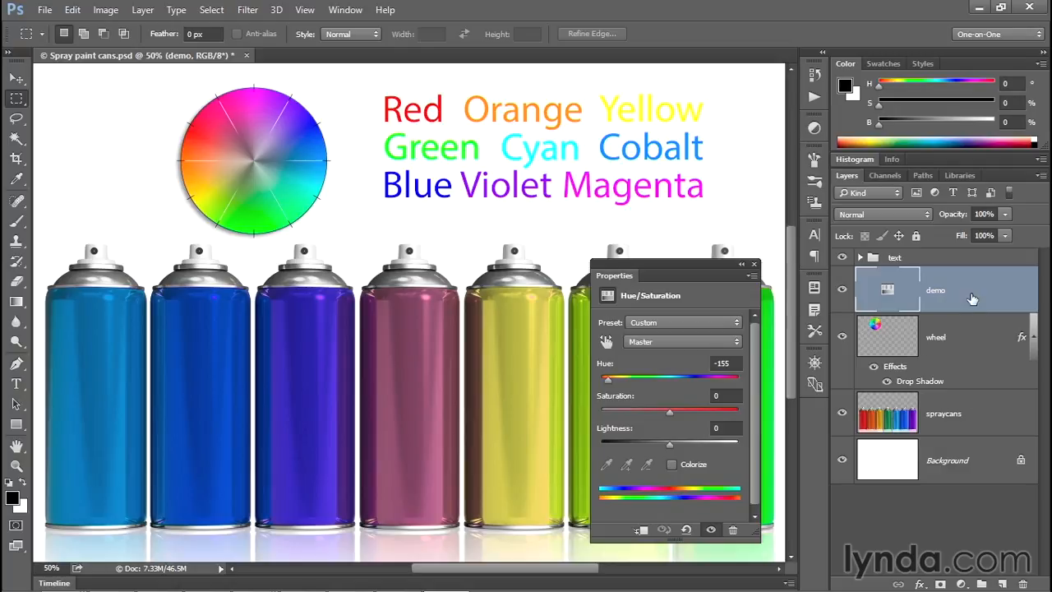
# Move the demo layer back above the text group
pyautogui.moveTo(971, 297); pyautogui.dragTo(942, 251)
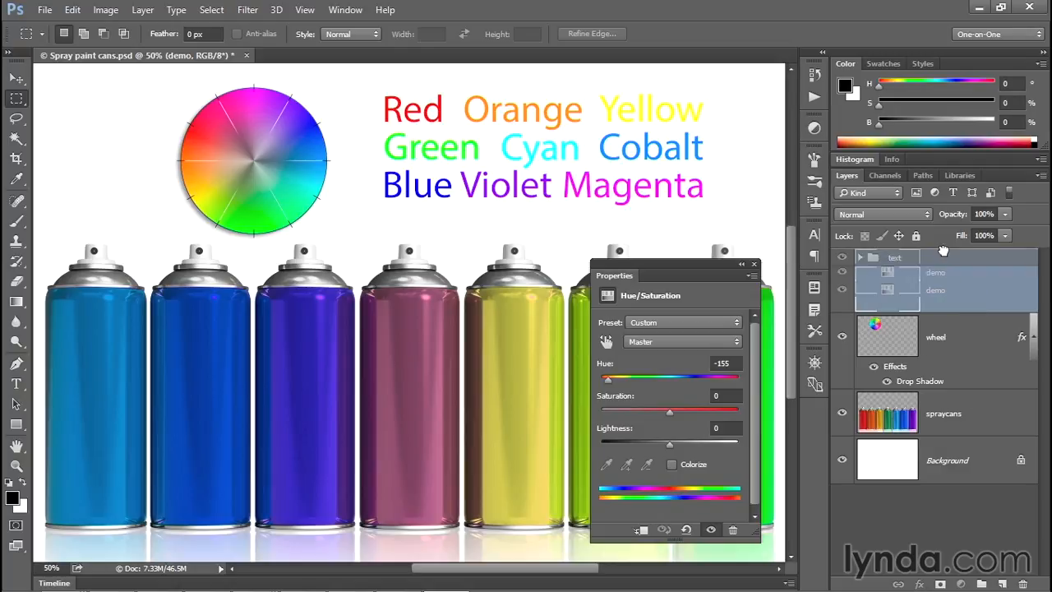
pyautogui.moveTo(943, 251); pyautogui.dragTo(943, 257)
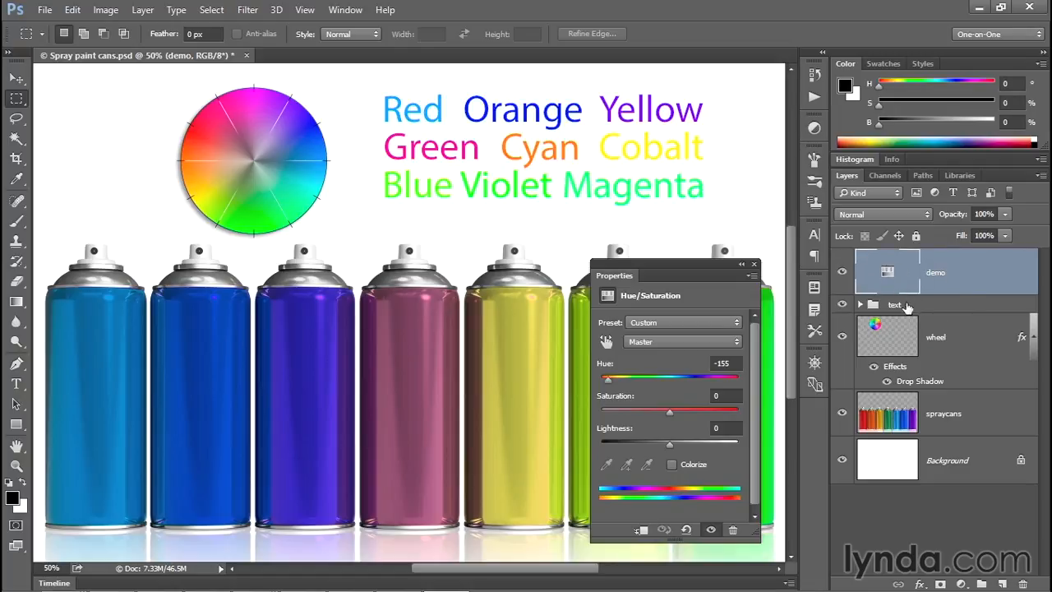
# Put the demo layer inside the text group and expand the group to select the layer there
pyautogui.moveTo(889, 274); pyautogui.dragTo(888, 304)
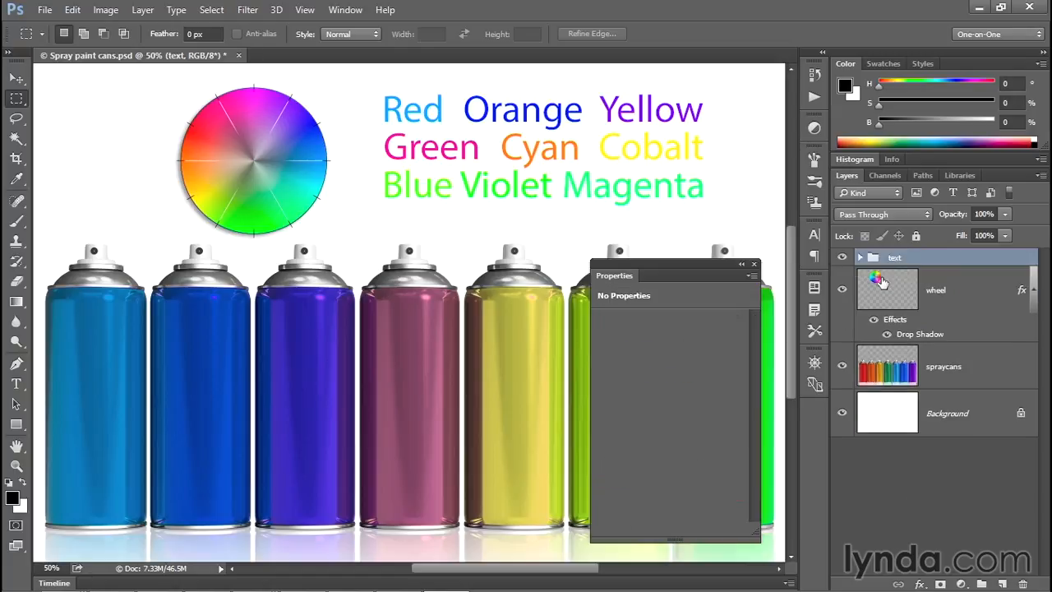
pyautogui.click(859, 259)
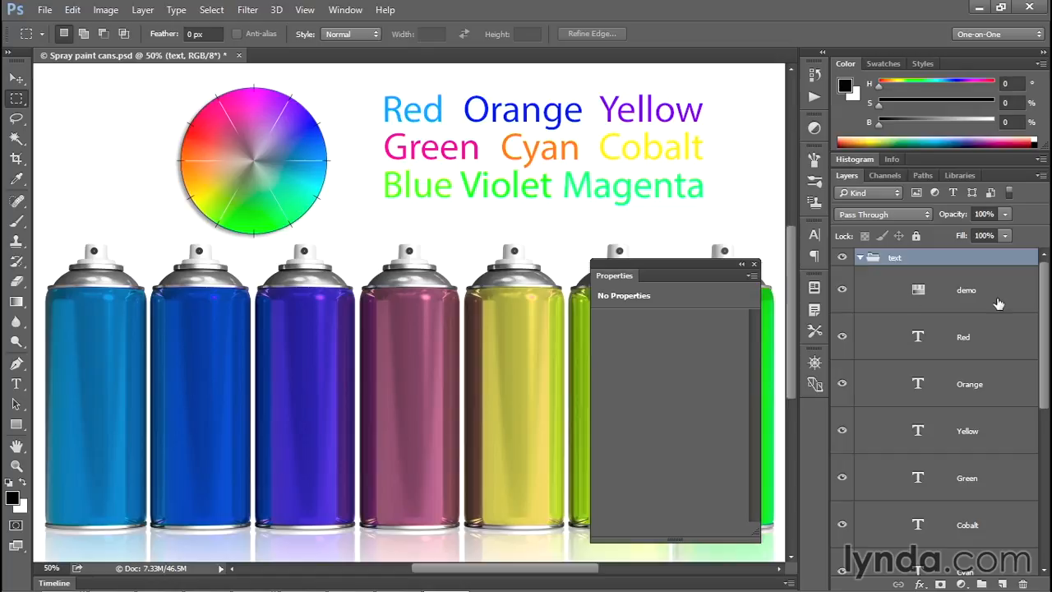
pyautogui.click(996, 296)
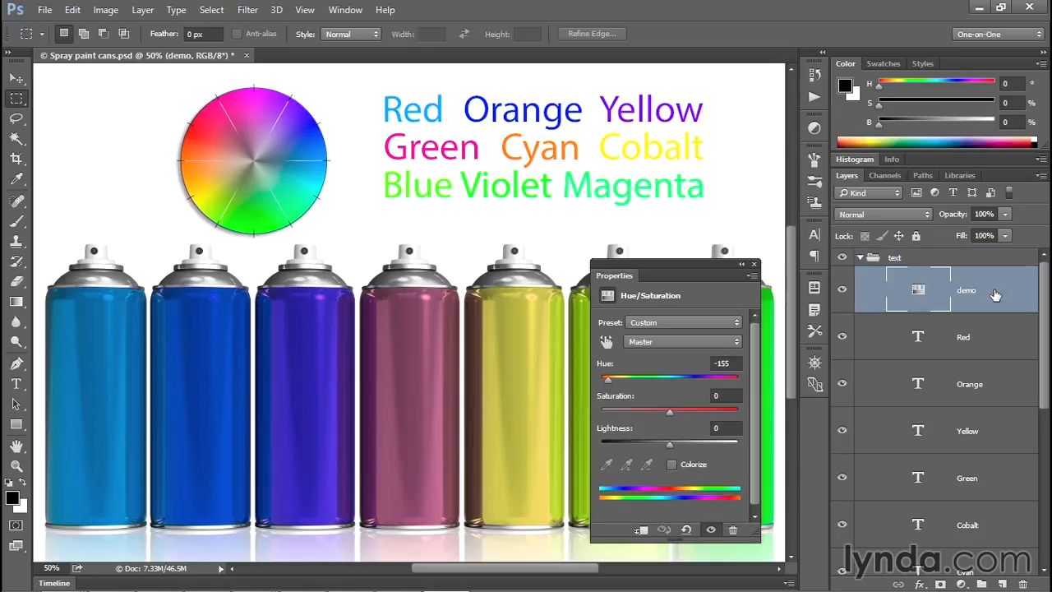
# Take the demo layer out of the text group to the top of the layer stack and collapse the group
pyautogui.moveTo(996, 294); pyautogui.dragTo(963, 248)
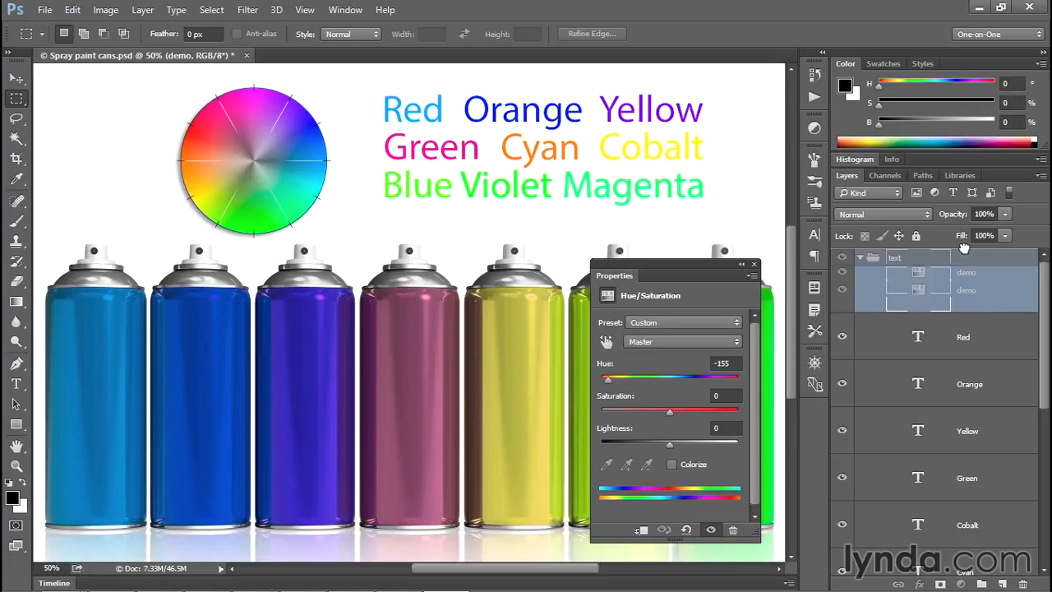
pyautogui.moveTo(963, 248); pyautogui.dragTo(967, 253)
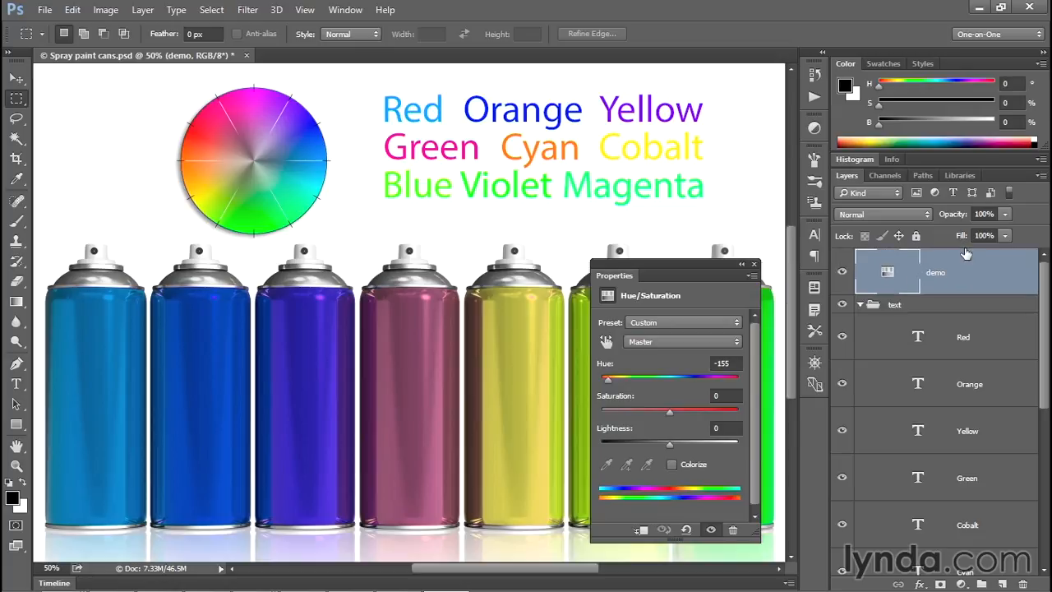
pyautogui.click(860, 306)
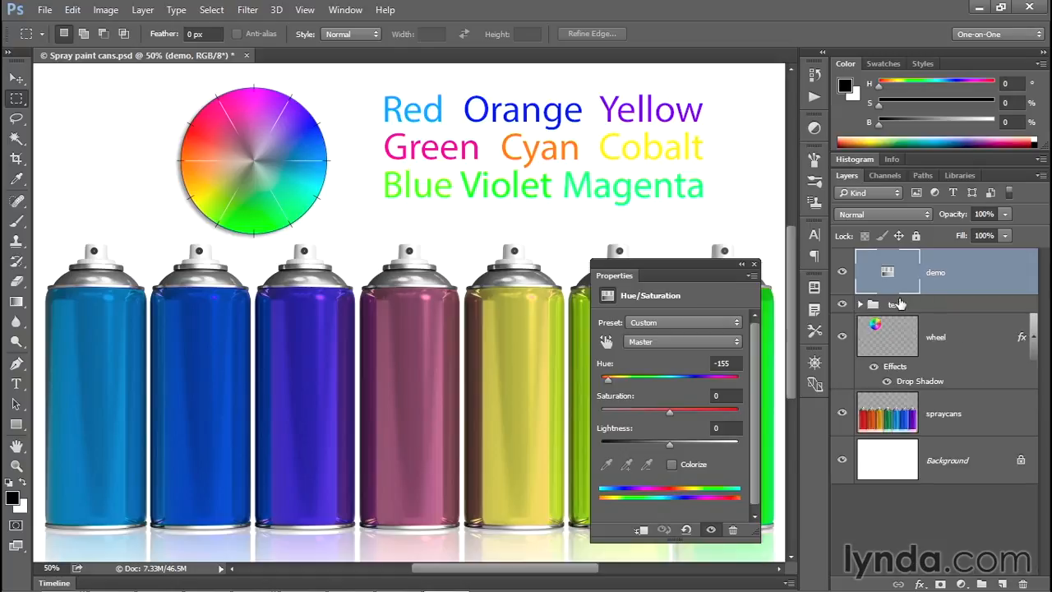
# Uncover the rightmost spray can and try the demo layer's Saturation at +100, -1, and -100
pyautogui.moveTo(601, 269); pyautogui.dragTo(762, 263)
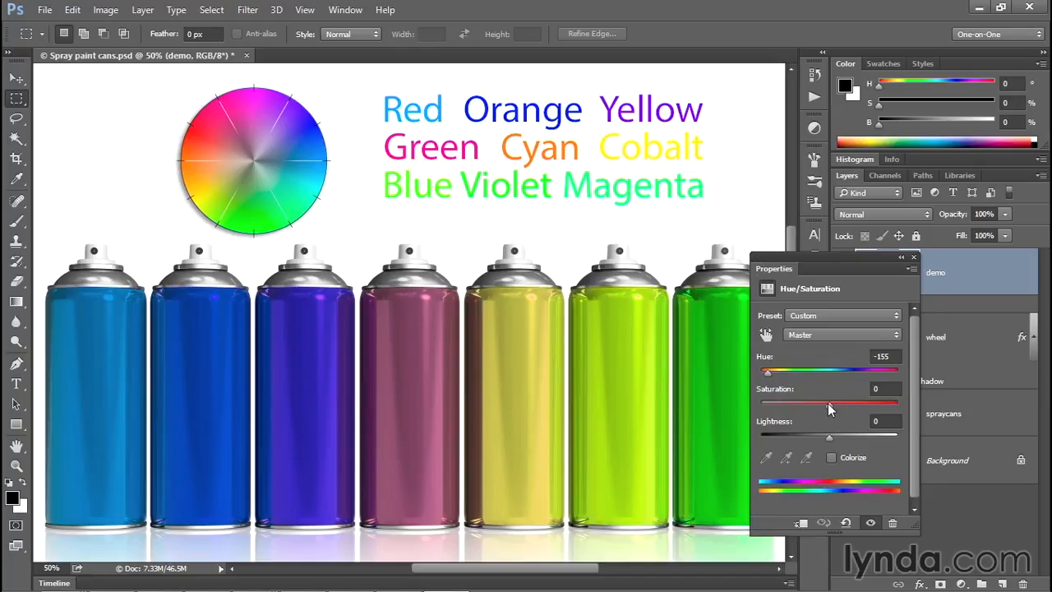
pyautogui.moveTo(828, 404); pyautogui.dragTo(898, 404)
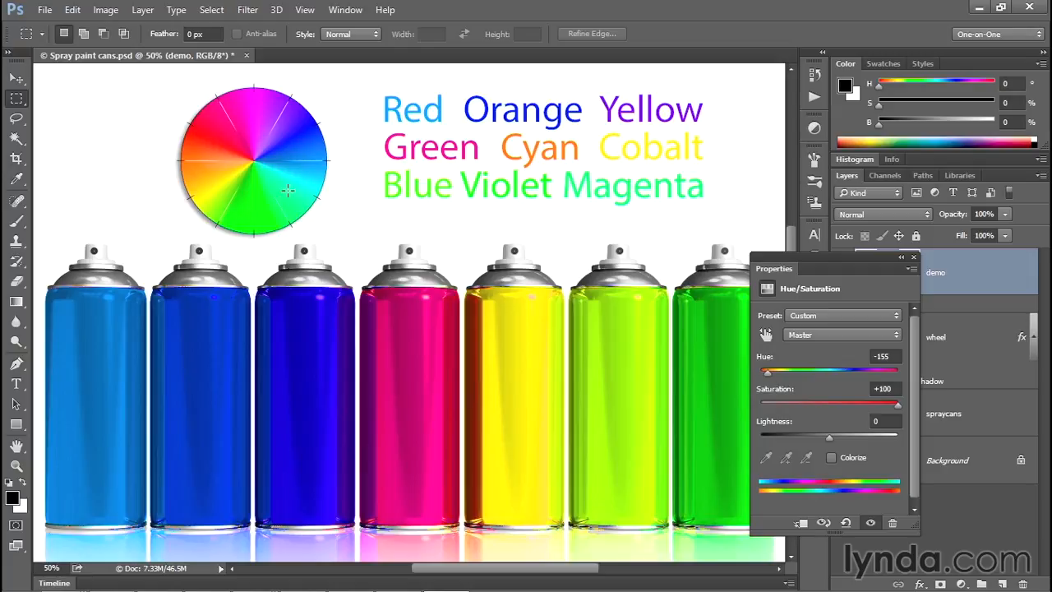
pyautogui.moveTo(899, 407); pyautogui.dragTo(828, 409)
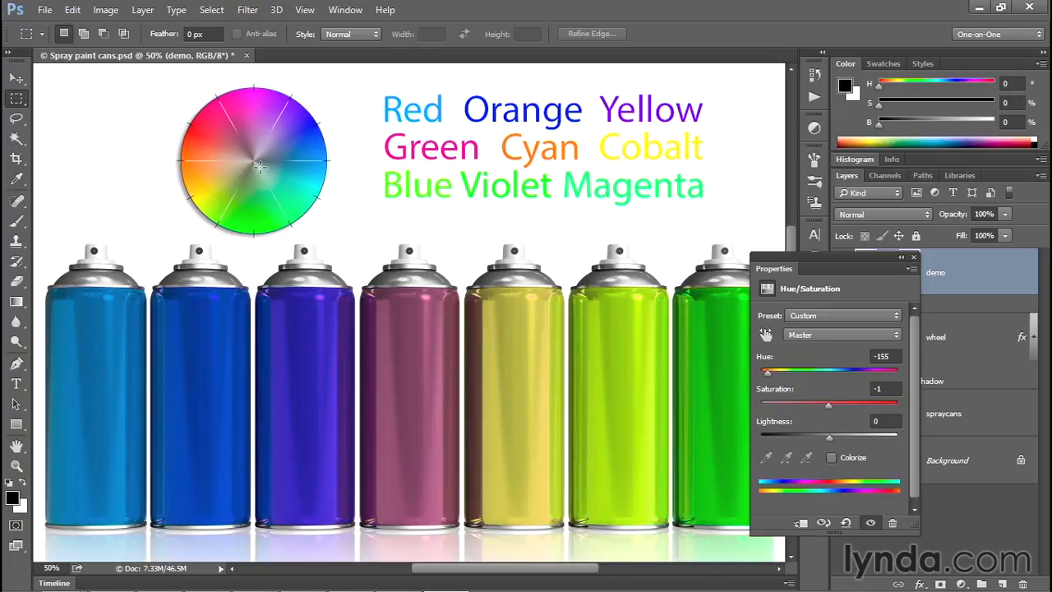
pyautogui.moveTo(829, 406); pyautogui.dragTo(902, 406)
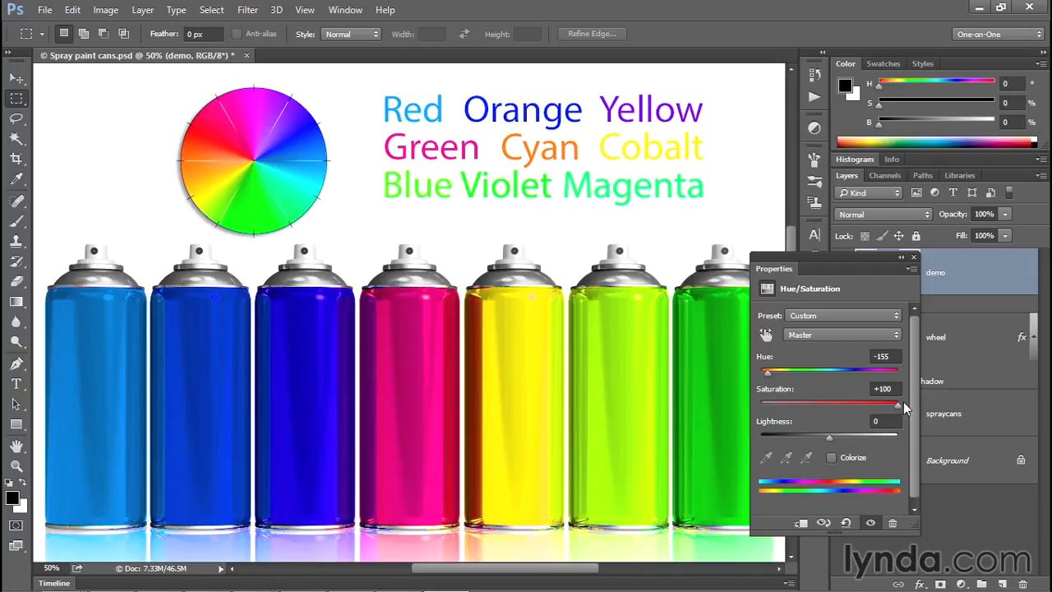
pyautogui.moveTo(897, 404); pyautogui.dragTo(761, 404)
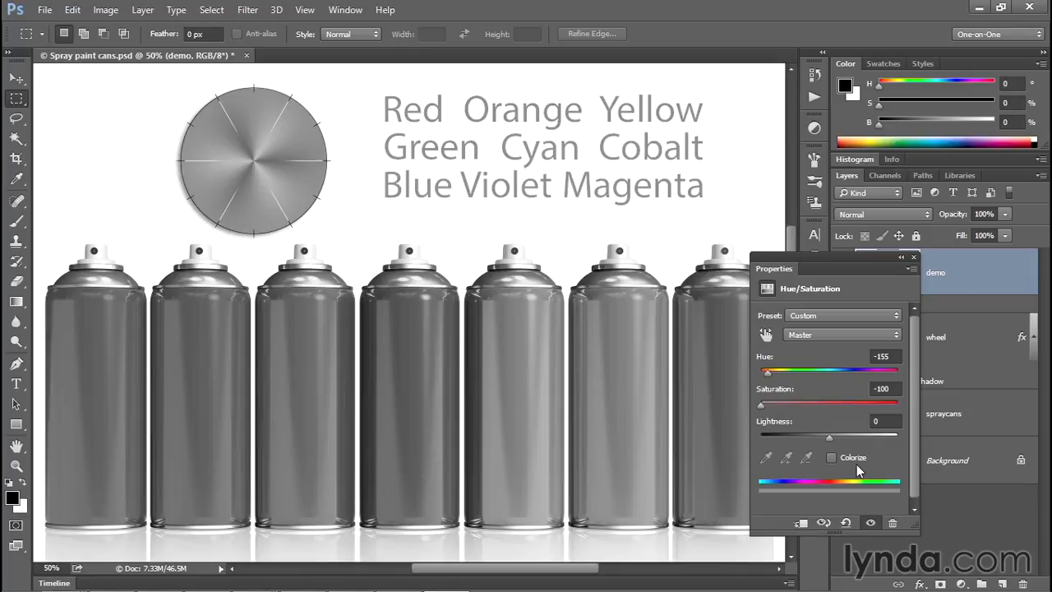
# Reset the demo layer's Hue/Saturation settings to the adjustment defaults
pyautogui.click(845, 522)
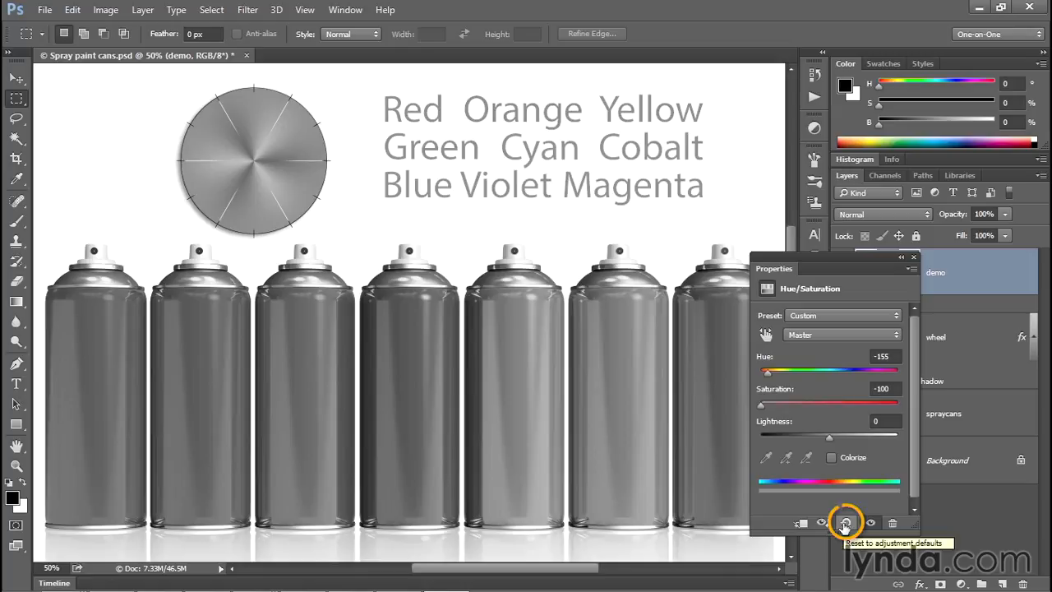
pyautogui.click(844, 523)
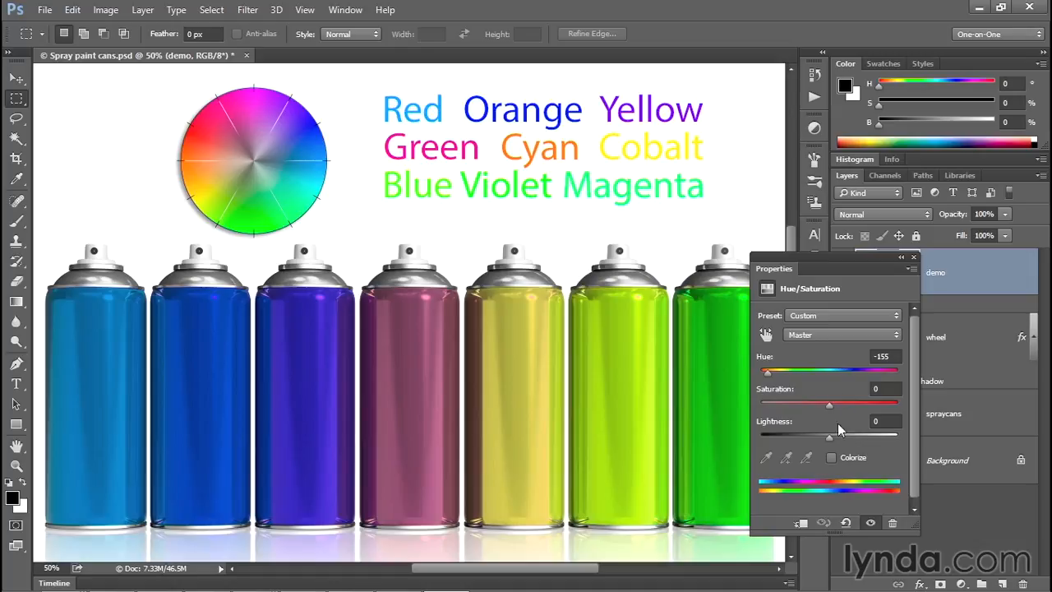
pyautogui.click(846, 524)
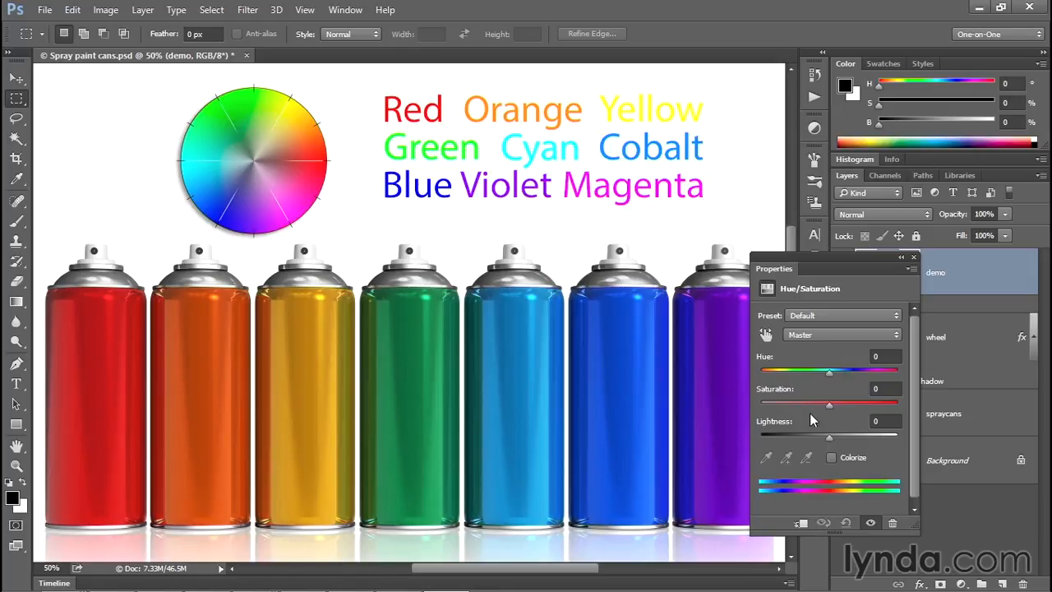
# Try the demo layer's Lightness at +71 and -73, and reset the adjustment to its defaults
pyautogui.moveTo(828, 438); pyautogui.dragTo(877, 444)
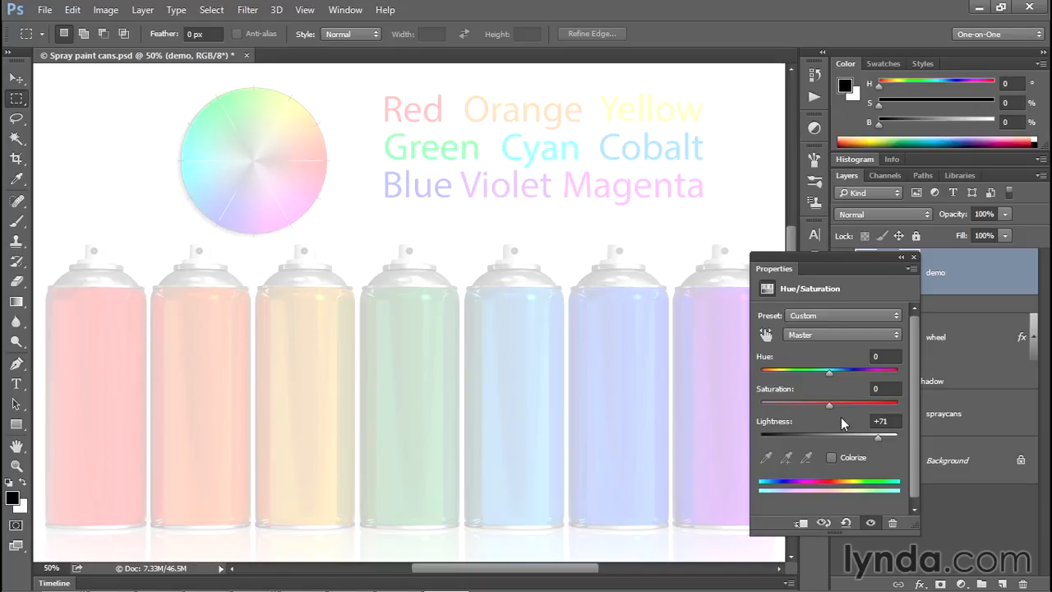
pyautogui.moveTo(877, 438); pyautogui.dragTo(781, 438)
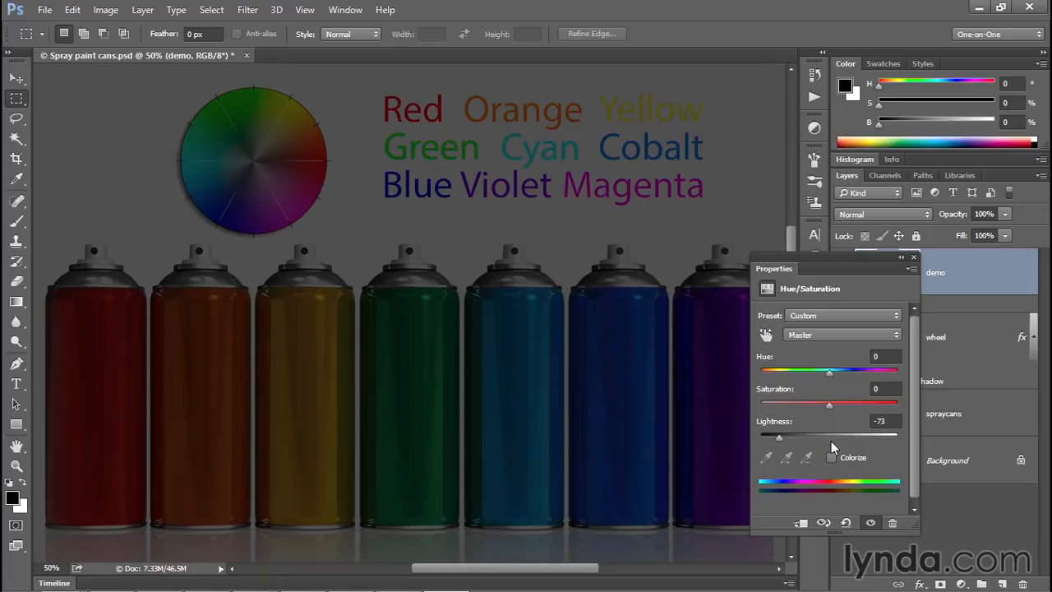
pyautogui.click(846, 524)
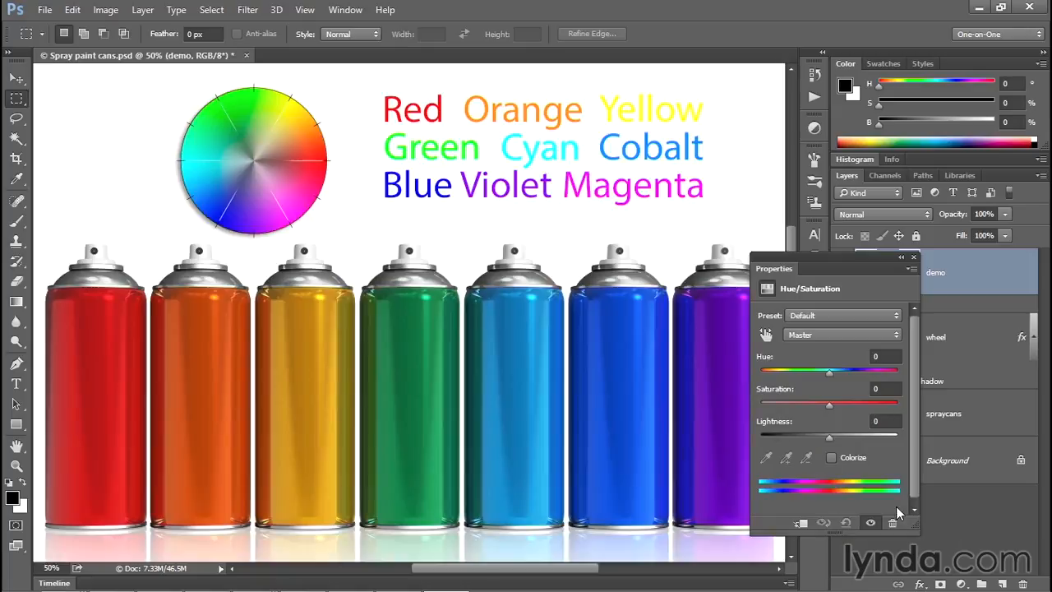
# Try Colorize on the demo layer with Hue 120 and Saturation 50, and turn Colorize back off
pyautogui.click(831, 458)
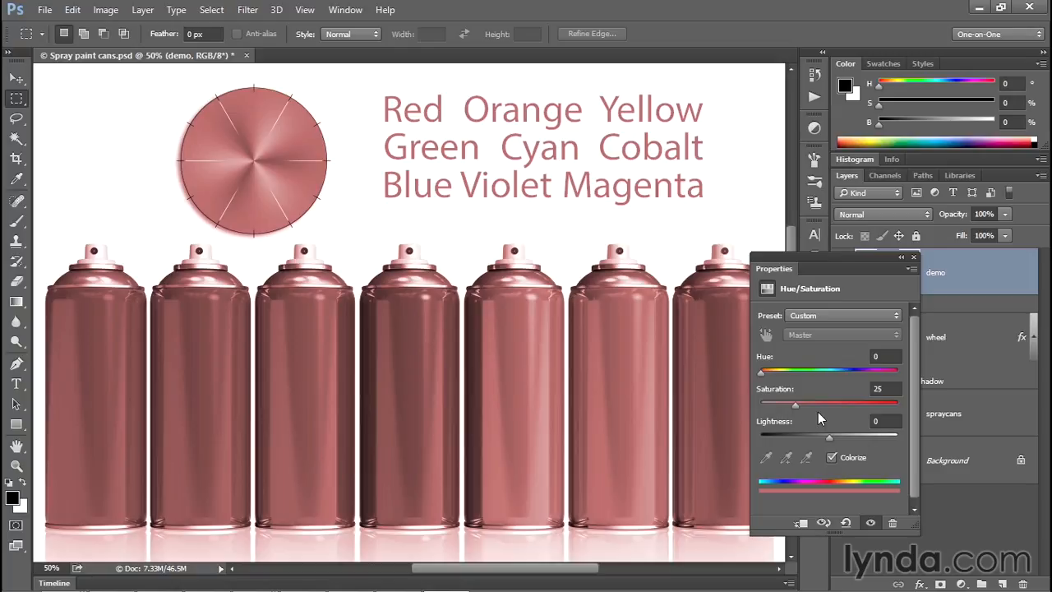
pyautogui.moveTo(762, 373); pyautogui.dragTo(806, 374)
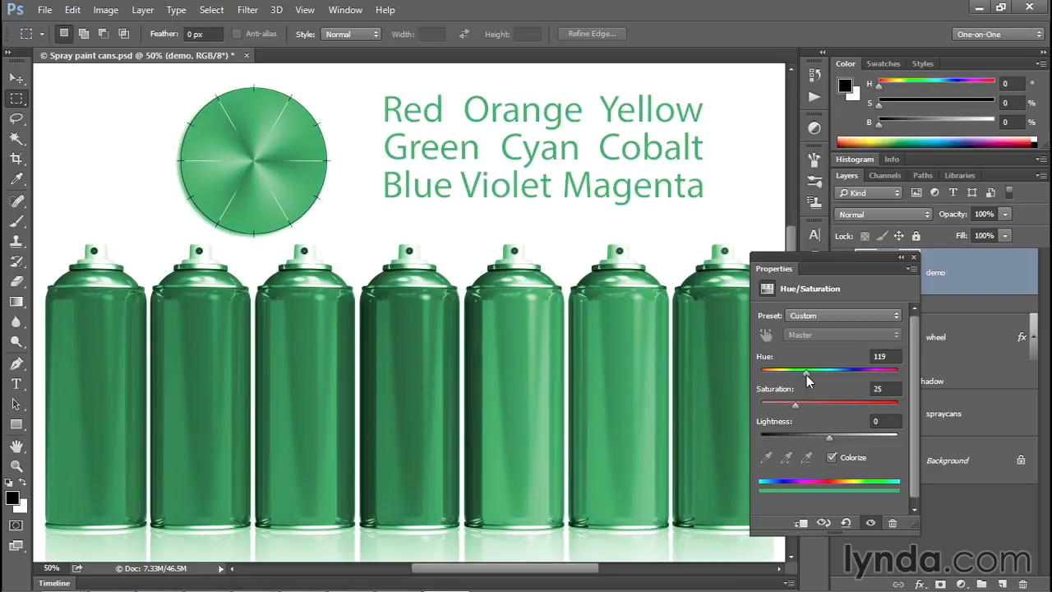
pyautogui.click(887, 357)
pyautogui.moveTo(794, 404); pyautogui.dragTo(829, 406)
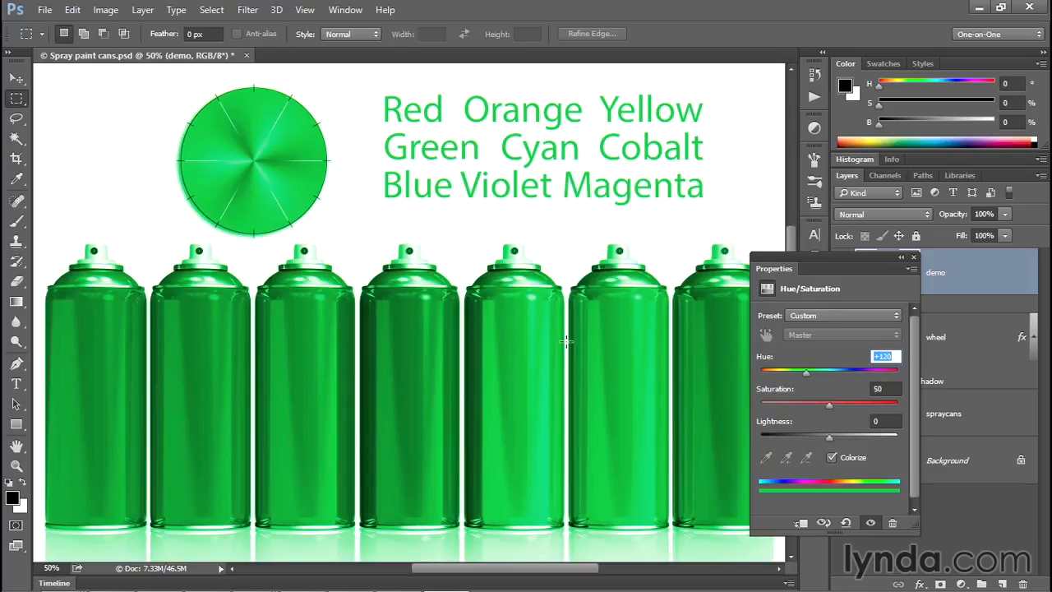
pyautogui.press('Tab')
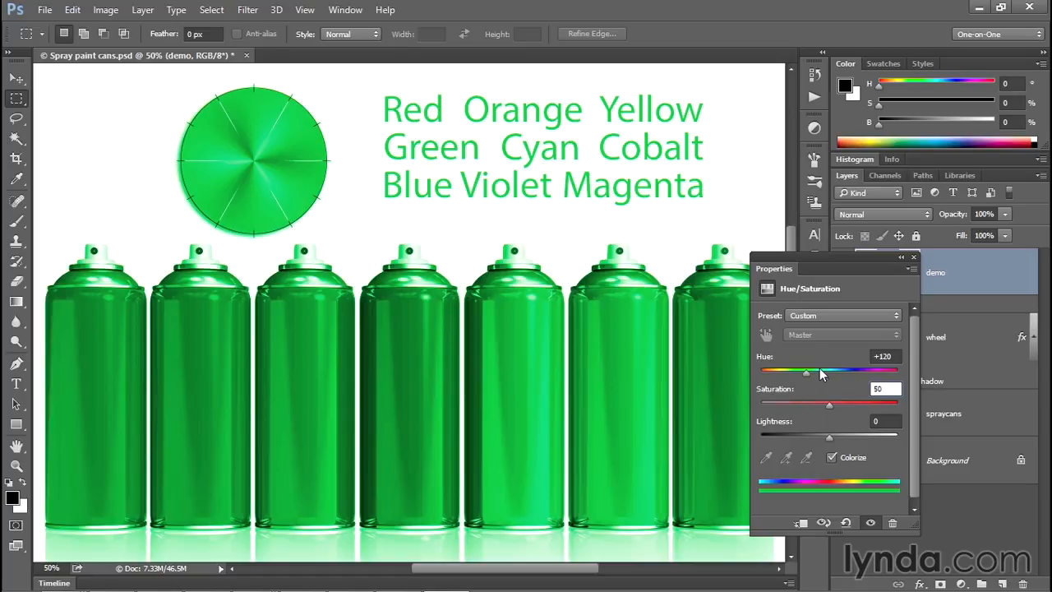
pyautogui.click(831, 458)
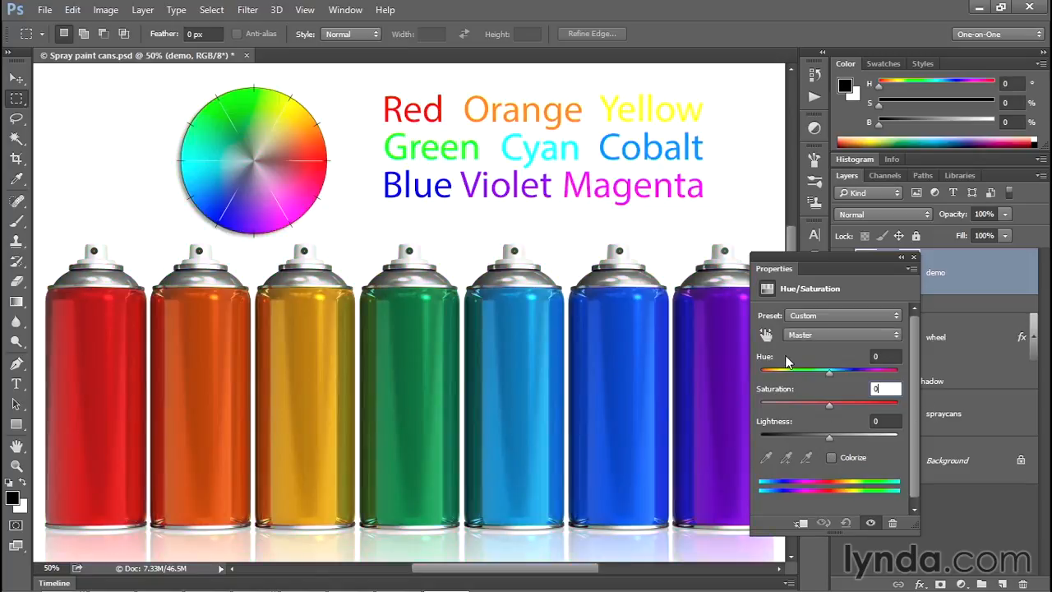
# Activate the on-image targeted adjustment tool for the demo layer's Hue/Saturation settings
pyautogui.click(765, 333)
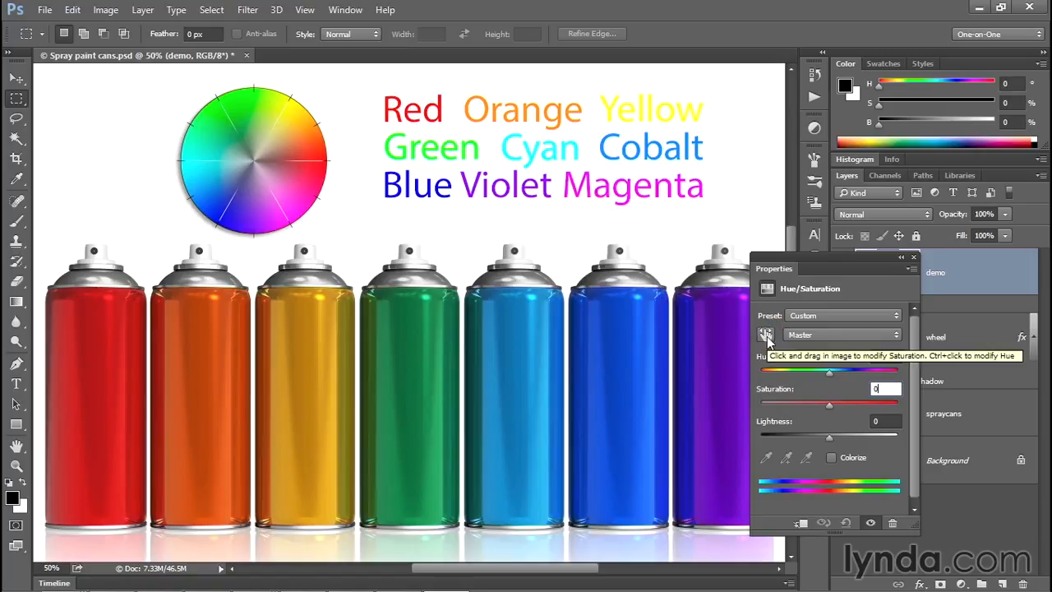
pyautogui.click(765, 335)
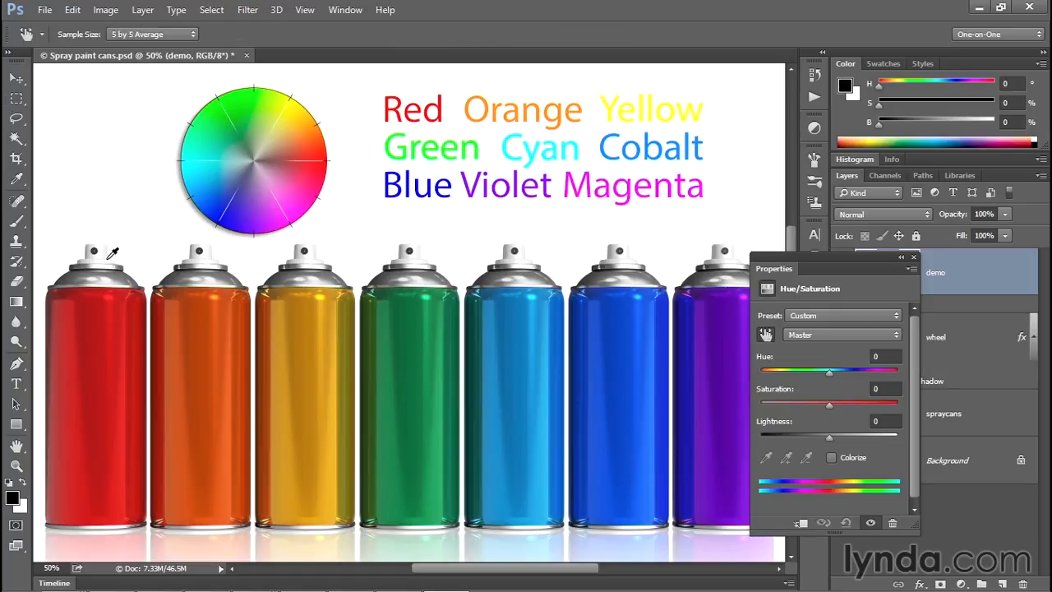
pyautogui.click(769, 338)
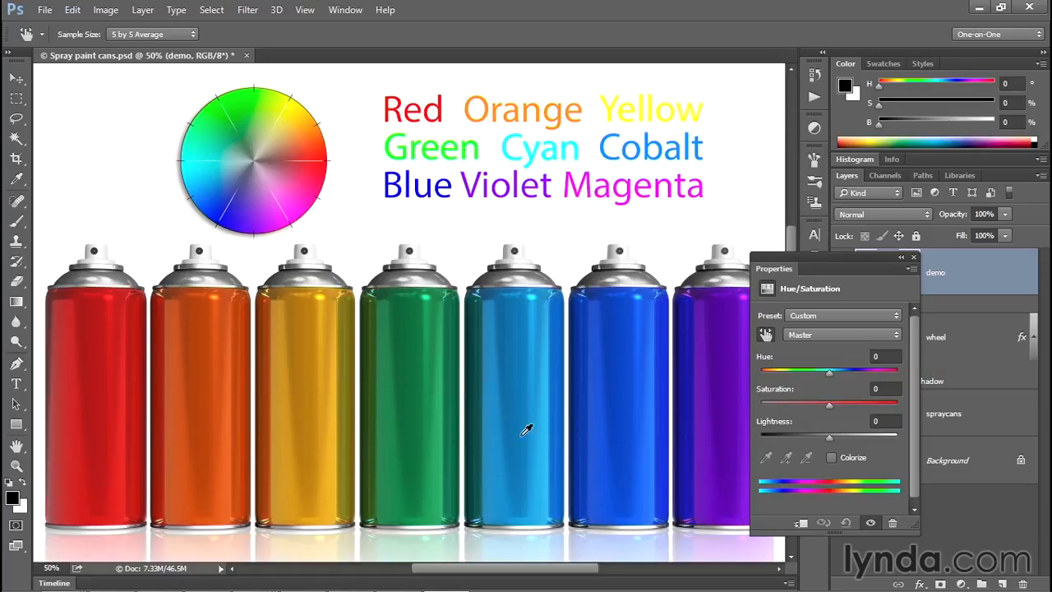
# Target the Greens range from the green spray can in the image and raise its Saturation to +100
pyautogui.click(413, 368)
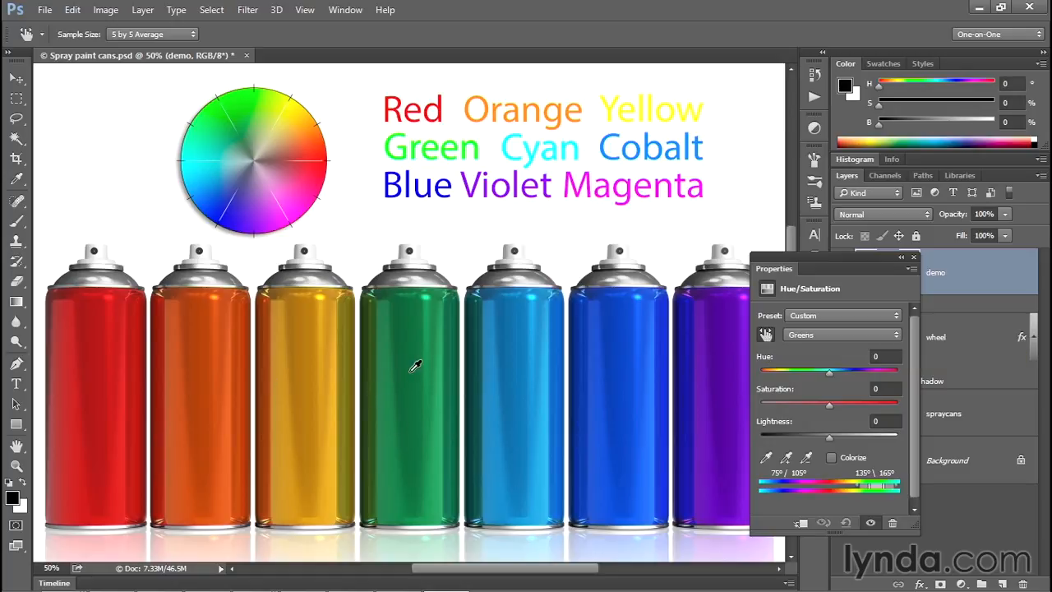
pyautogui.moveTo(411, 373); pyautogui.dragTo(411, 373)
pyautogui.moveTo(411, 375); pyautogui.dragTo(498, 376)
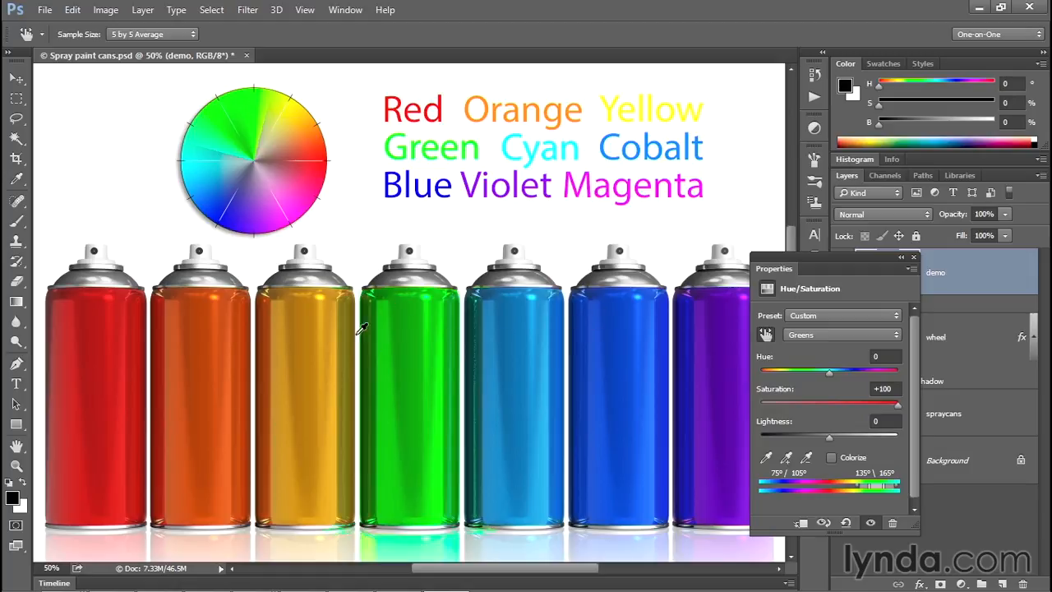
# Keep the Greens range, lower its Saturation to -100 directly on the green can, and reset the adjustment
pyautogui.click(824, 336)
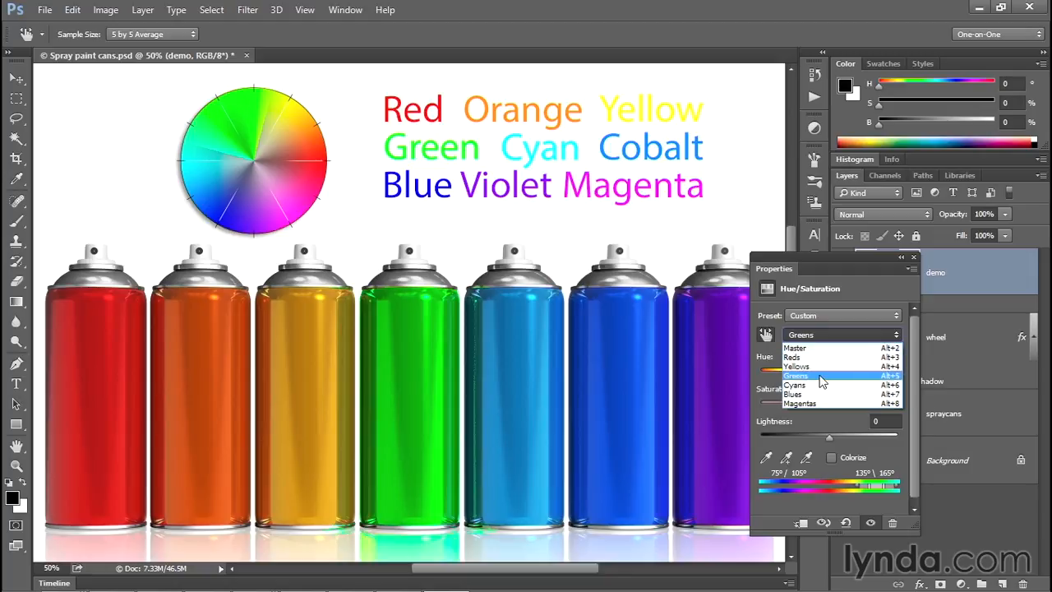
pyautogui.click(814, 376)
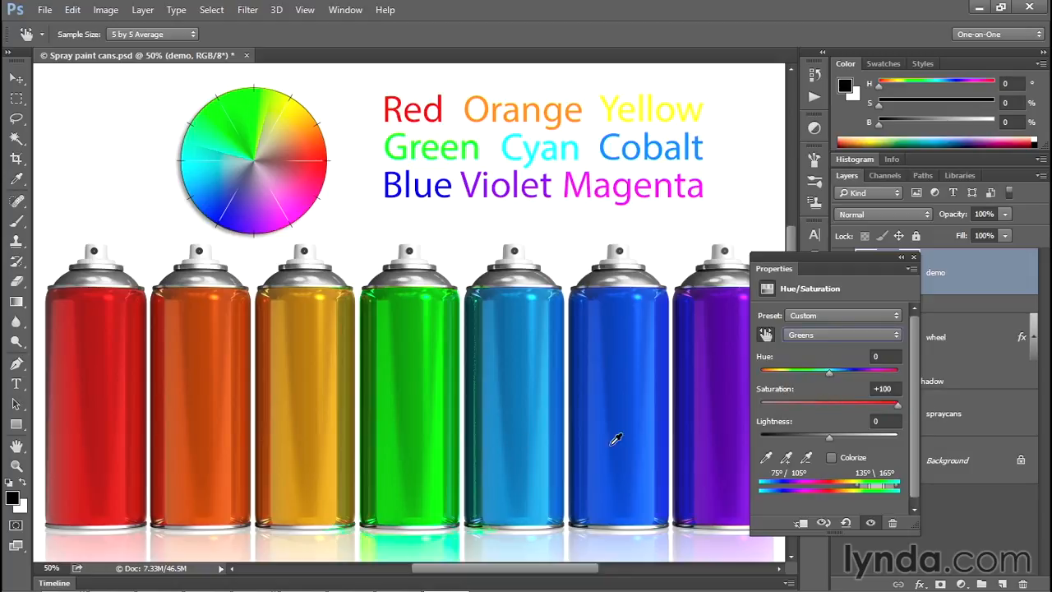
pyautogui.moveTo(417, 377); pyautogui.dragTo(187, 389)
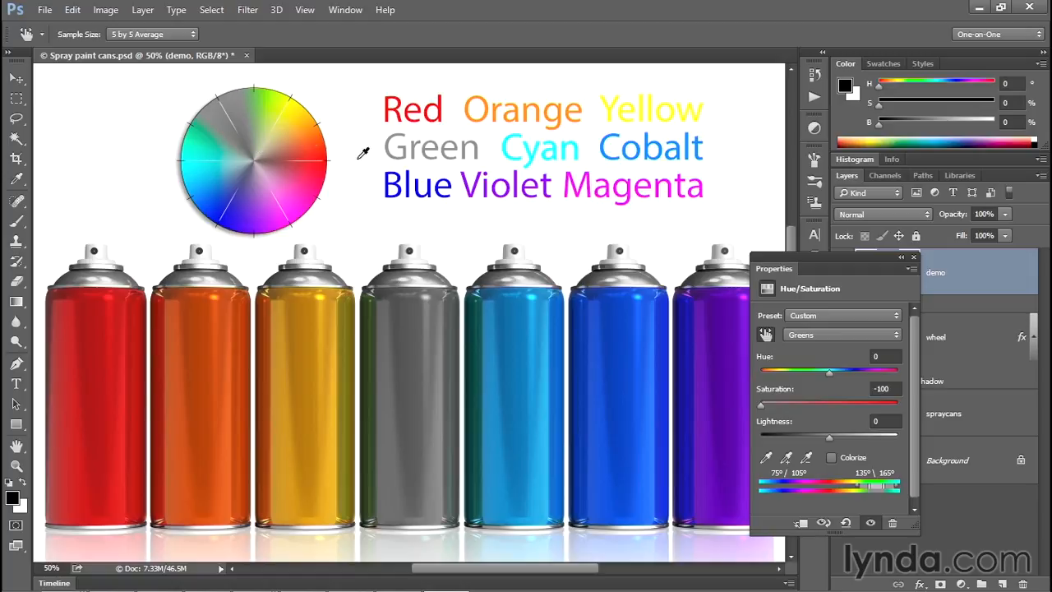
pyautogui.click(847, 524)
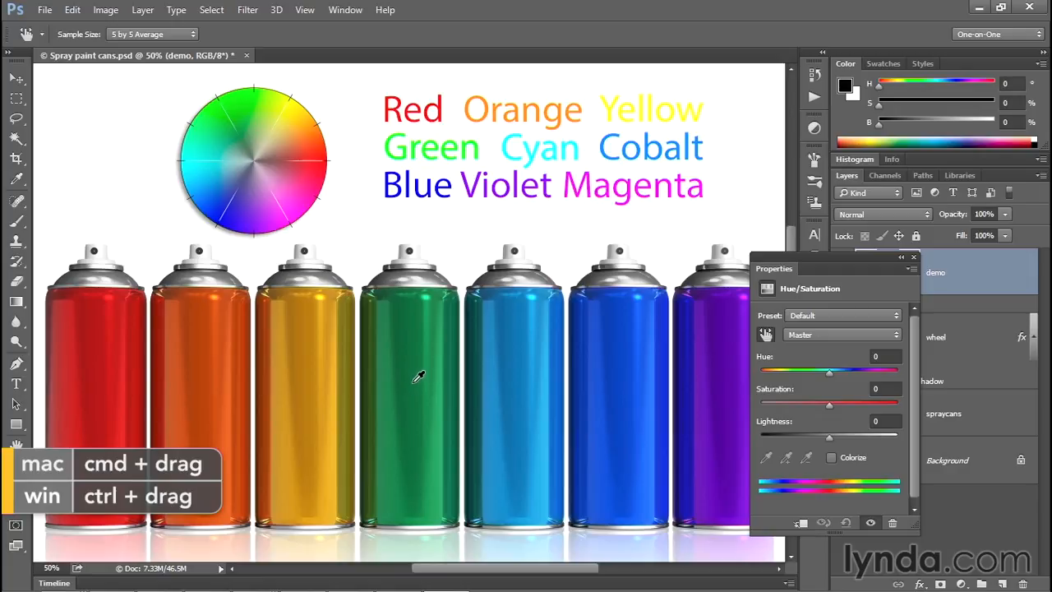
# Adjust Greens directly on the green can, trying Hue +150 and settling on Saturation +46 and Hue -127
pyautogui.moveTo(414, 383); pyautogui.dragTo(532, 389)
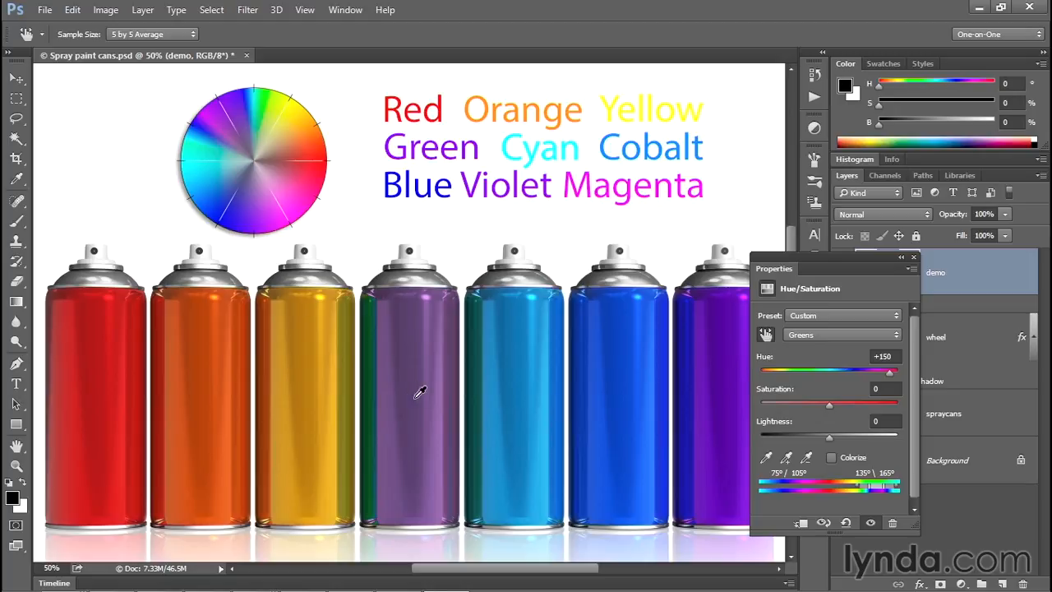
pyautogui.moveTo(414, 396); pyautogui.dragTo(448, 399)
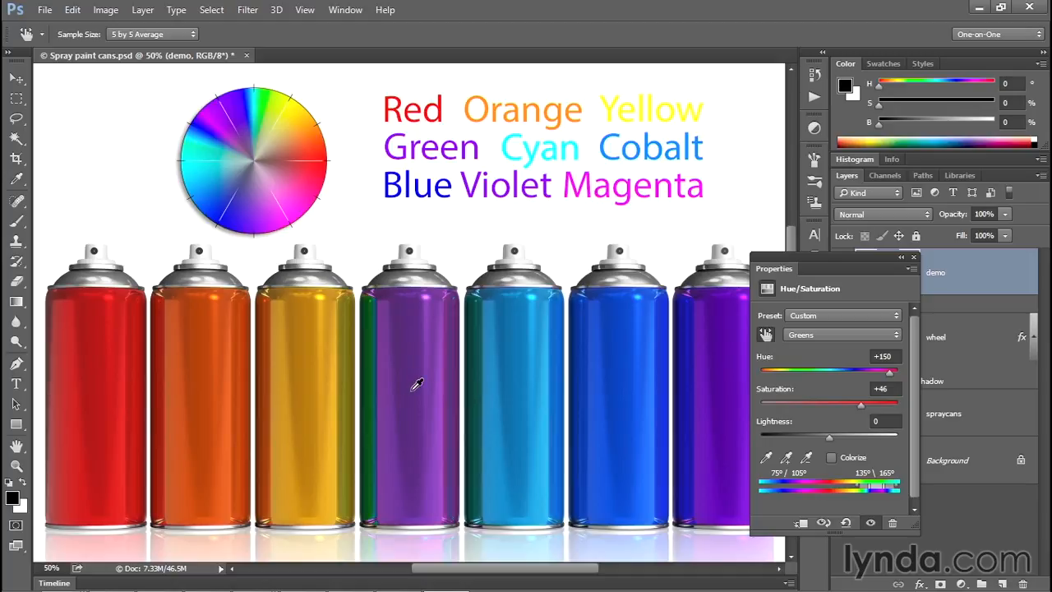
pyautogui.moveTo(414, 392); pyautogui.dragTo(202, 398)
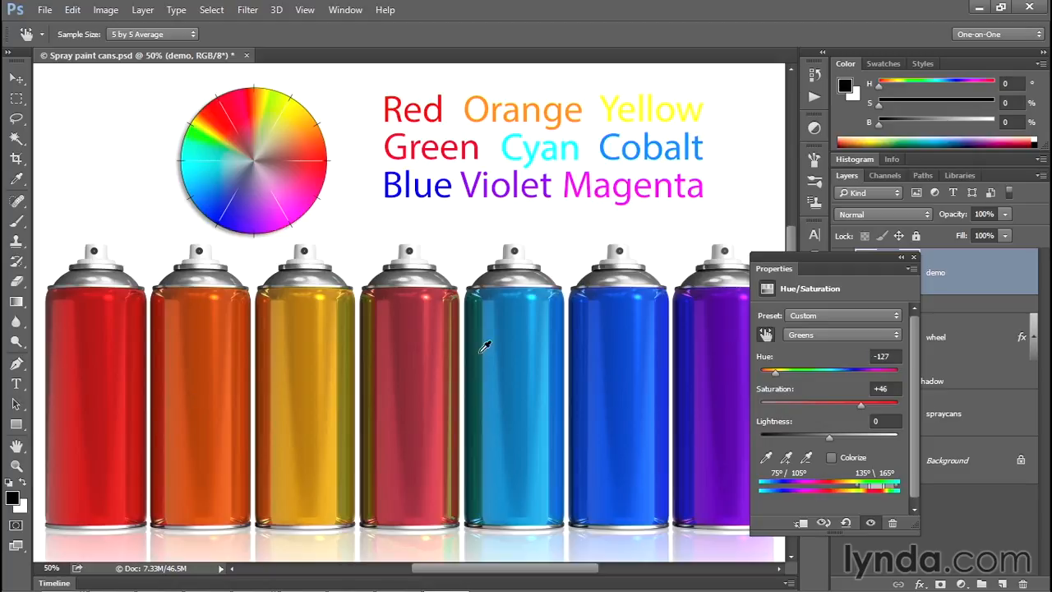
pyautogui.click(766, 337)
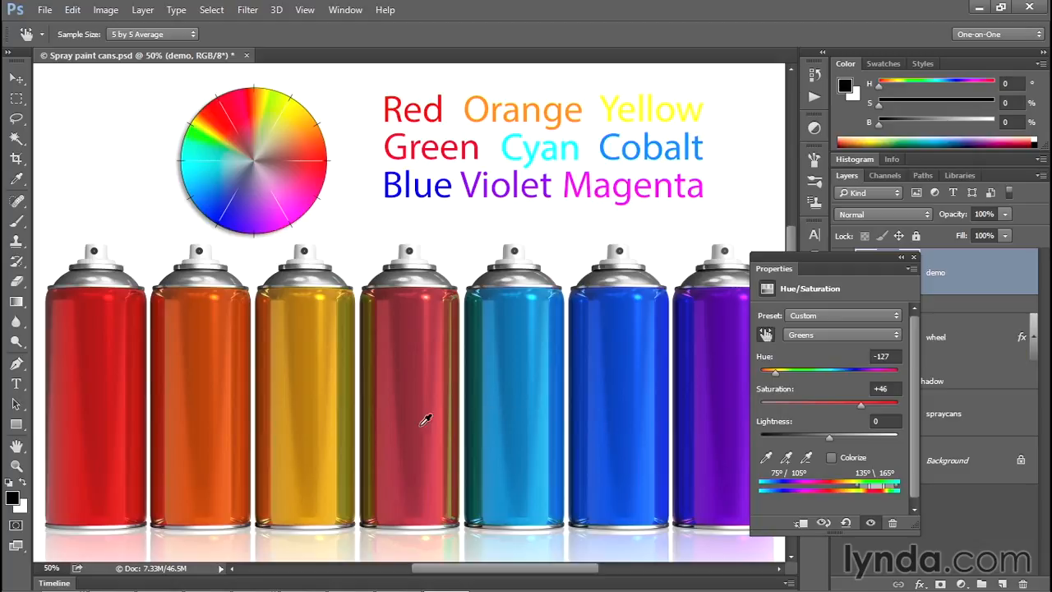